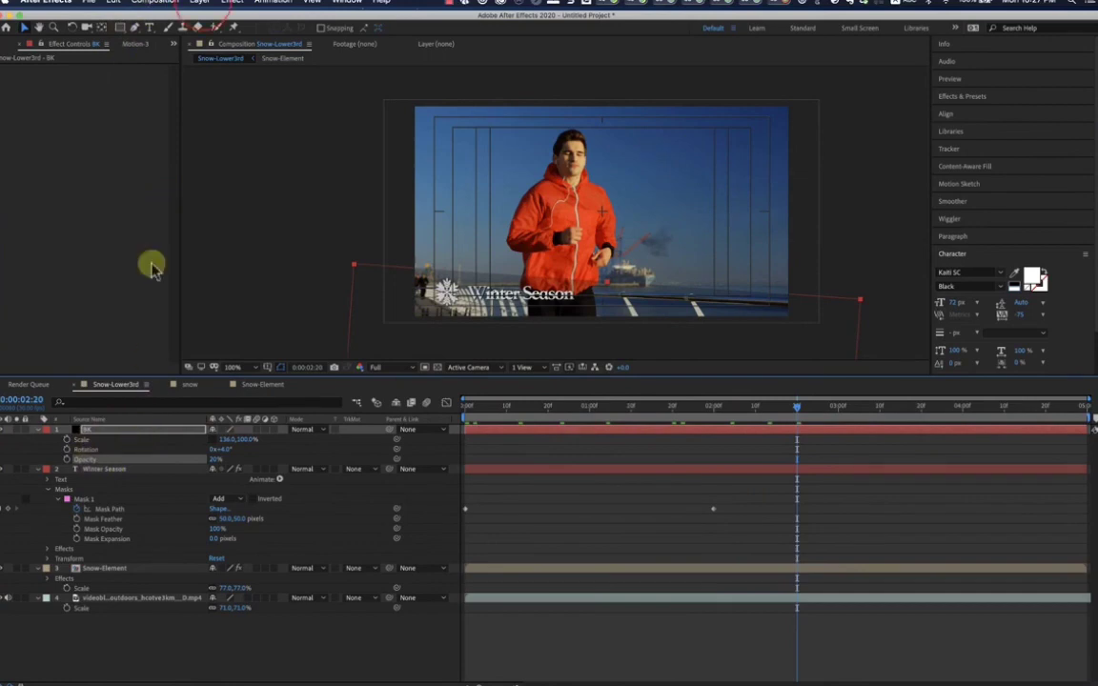
Step: Change the BK solid's color from black to a very pale, near-white tint in its solid settings
click(201, 4)
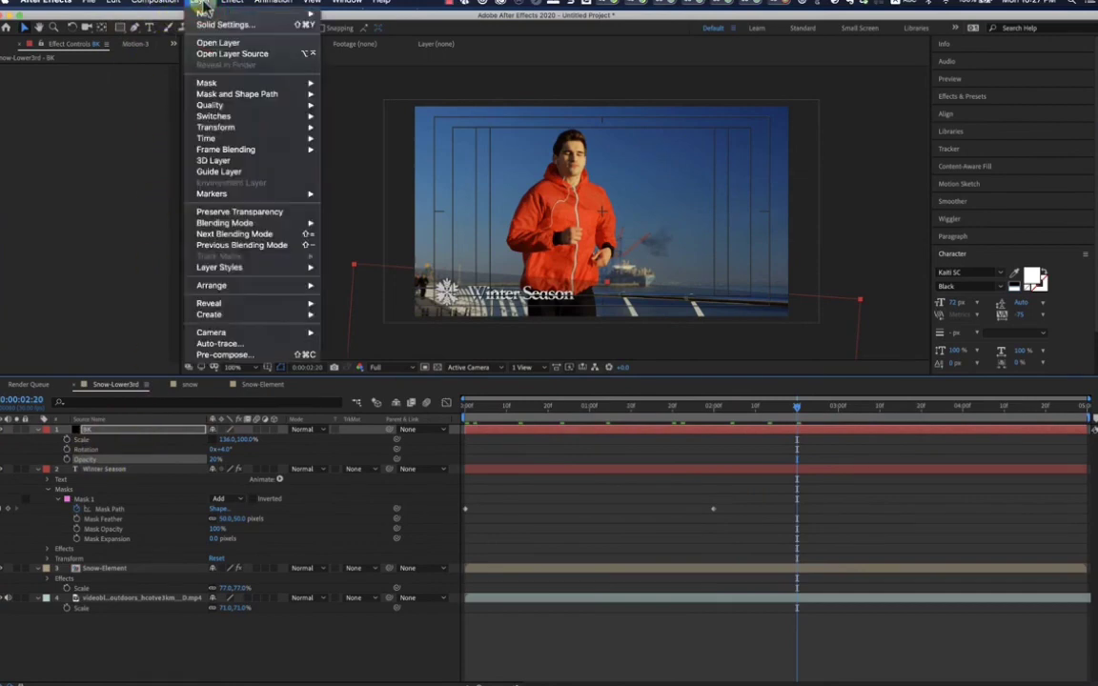
click(218, 26)
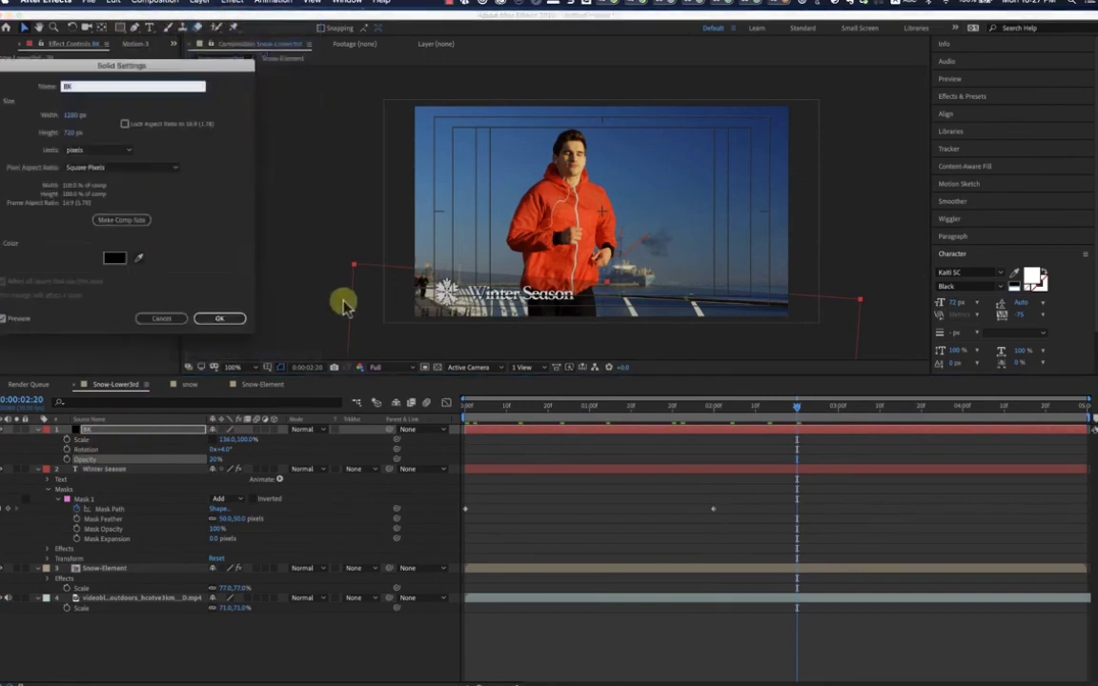
click(119, 259)
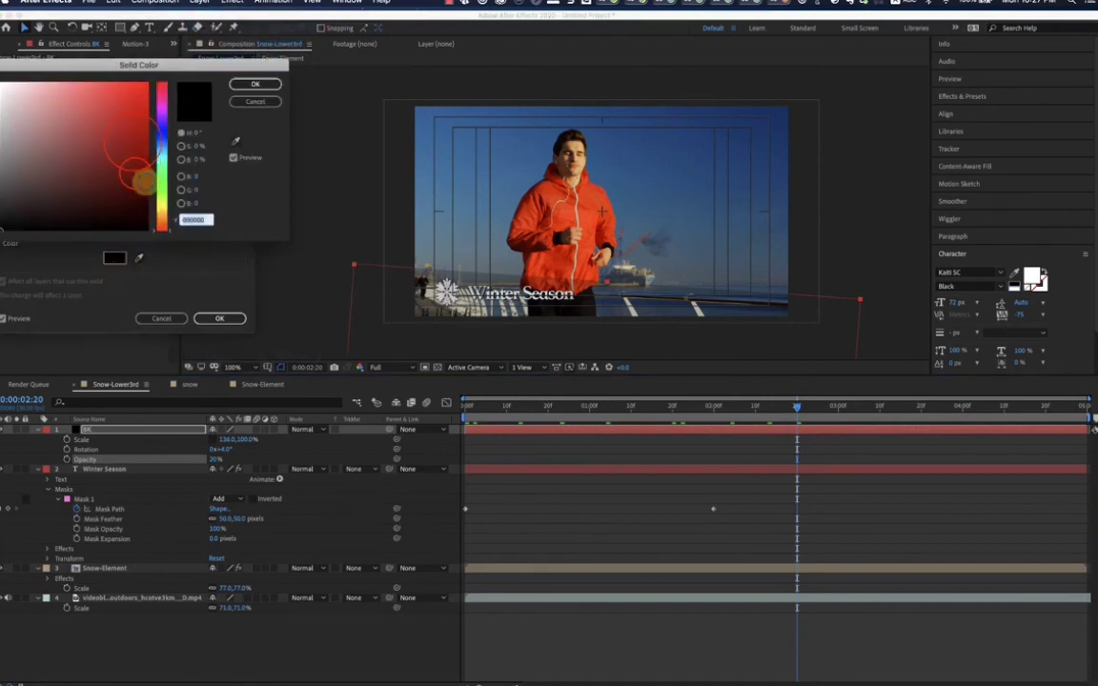
mouse_move(142, 181)
mouse_down()
mouse_move(133, 126)
mouse_move(117, 123)
mouse_move(110, 99)
mouse_move(14, 100)
mouse_move(10, 90)
mouse_up()
click(162, 168)
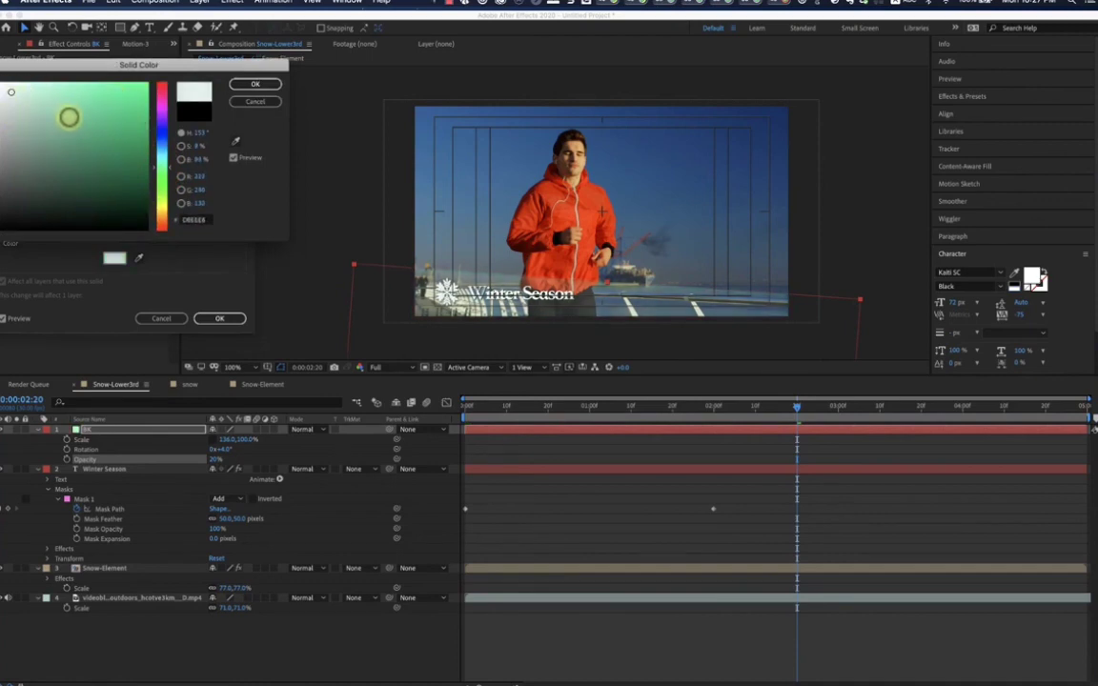
click(255, 84)
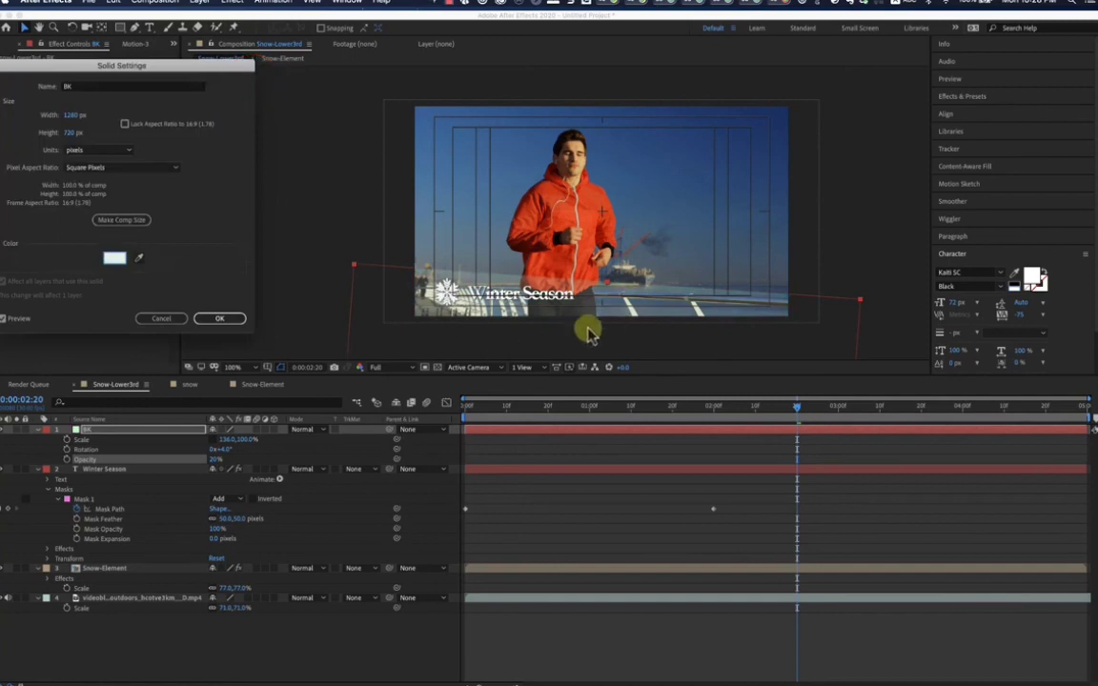
click(220, 319)
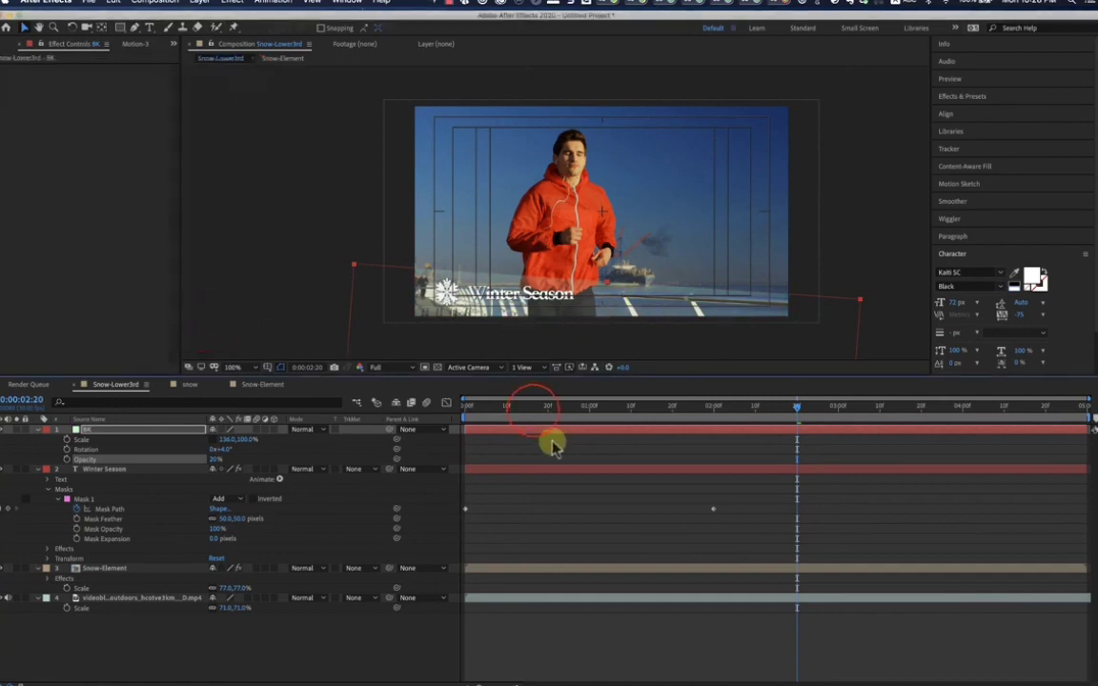
Step: Play back the Snow-Lower3rd composition from the start to check the recolored background
drag(534, 409, 377, 410)
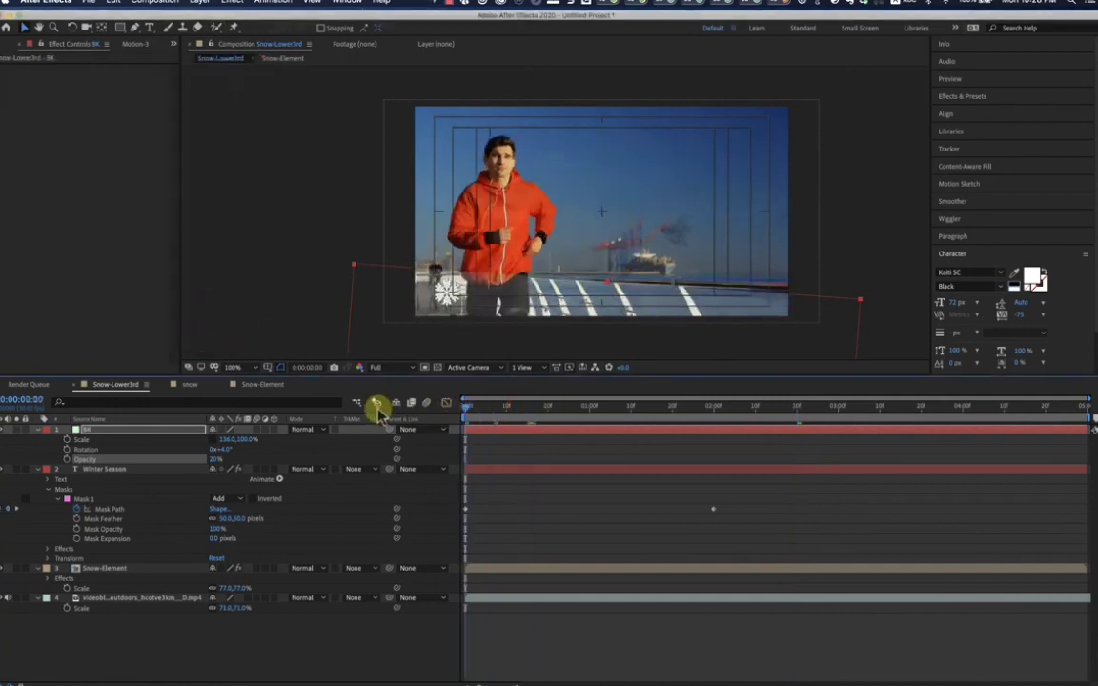
key(space)
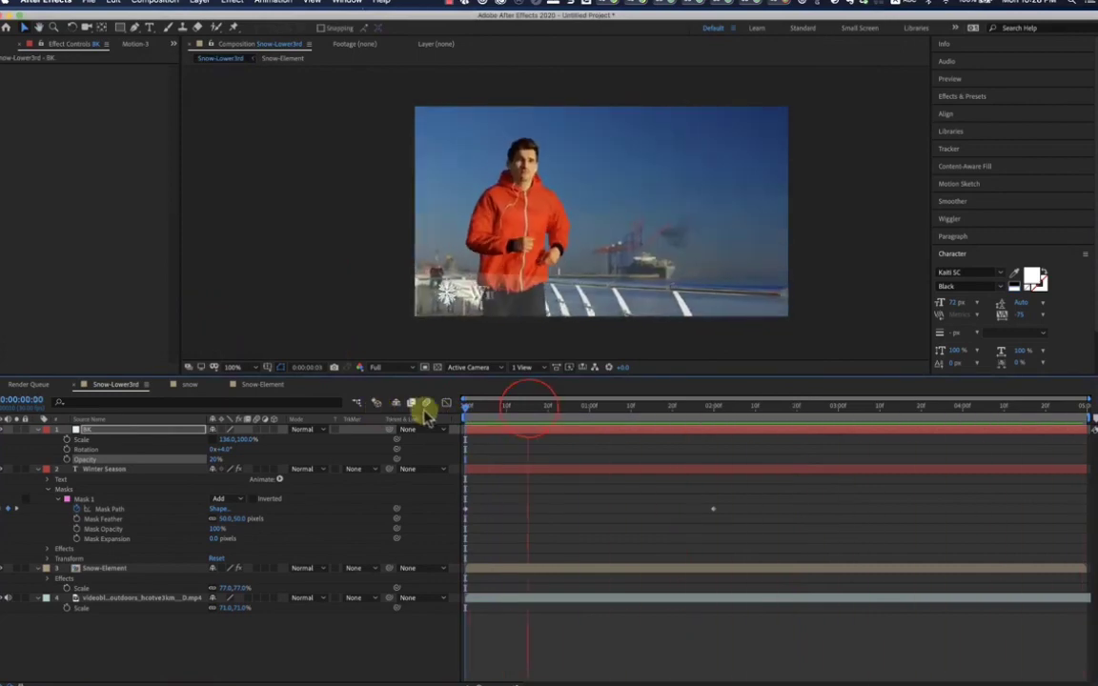
click(530, 413)
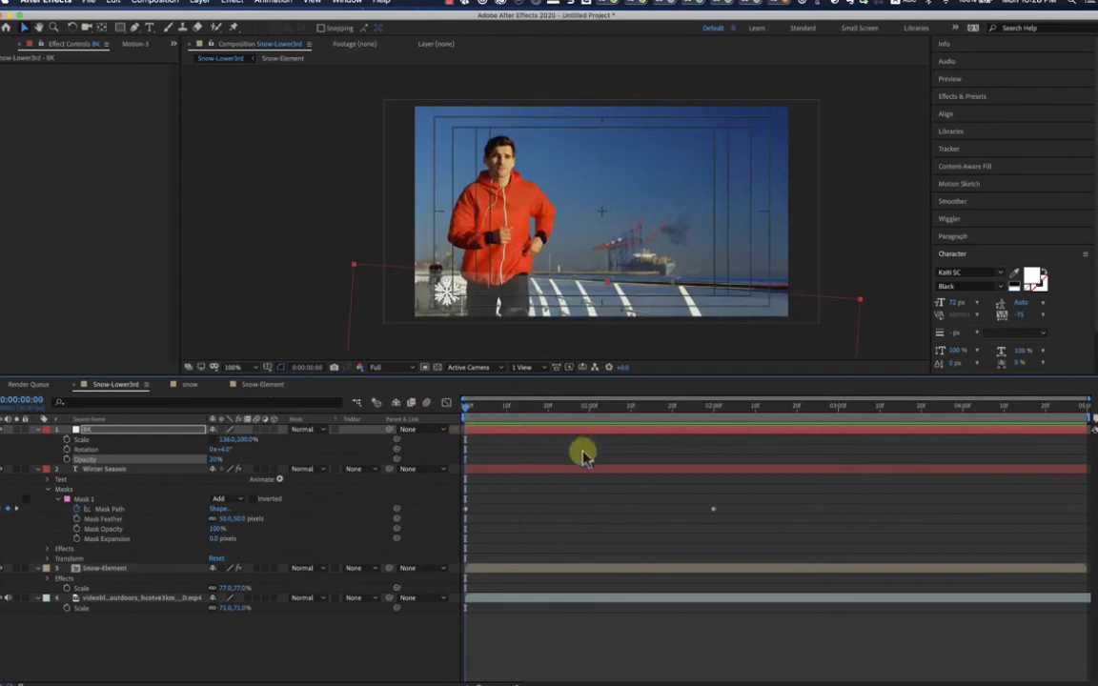
Step: Add a Position keyframe to the BK layer at 0:00:02:00, aligned with the title's second Mask Path keyframe
drag(601, 408, 721, 424)
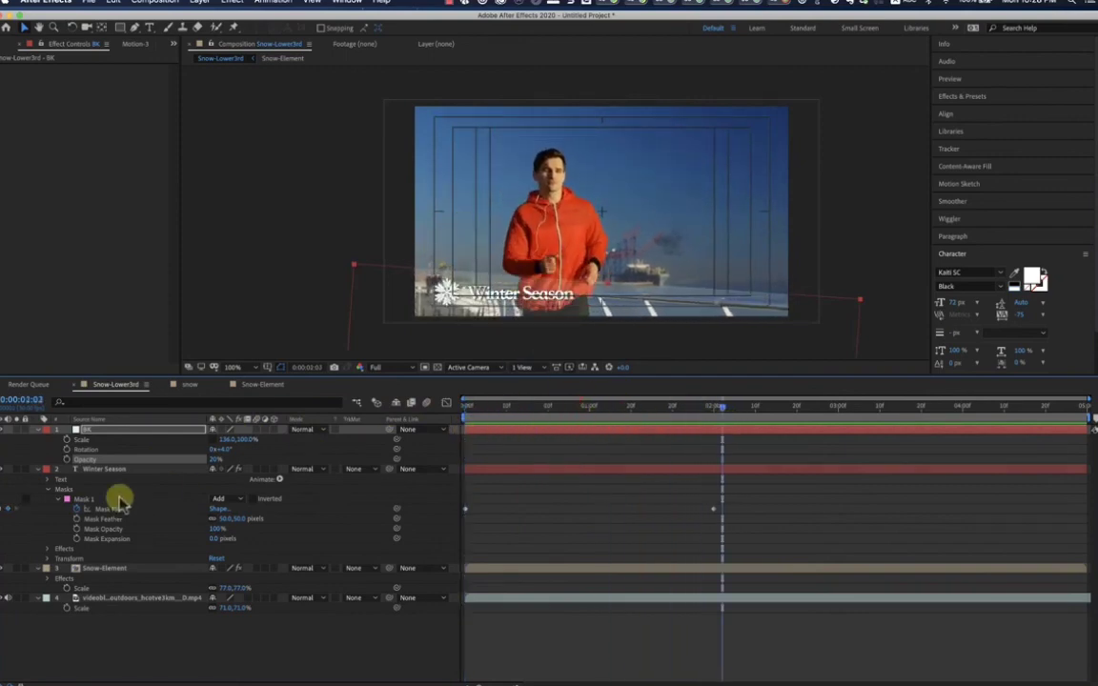
click(4, 509)
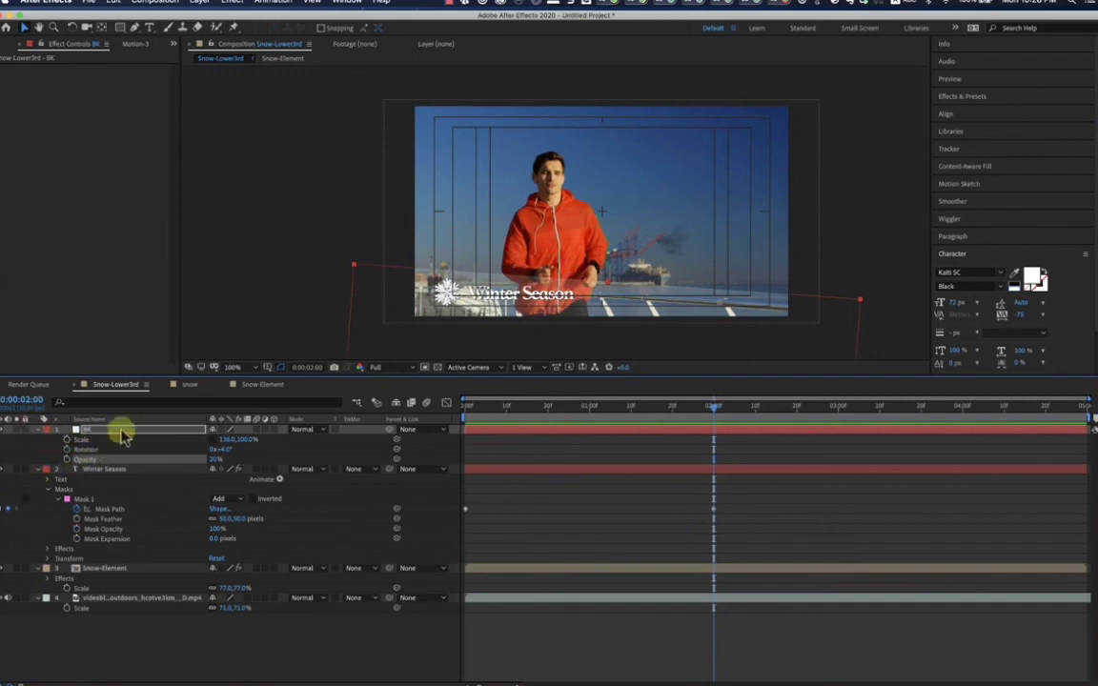
key(shift+p)
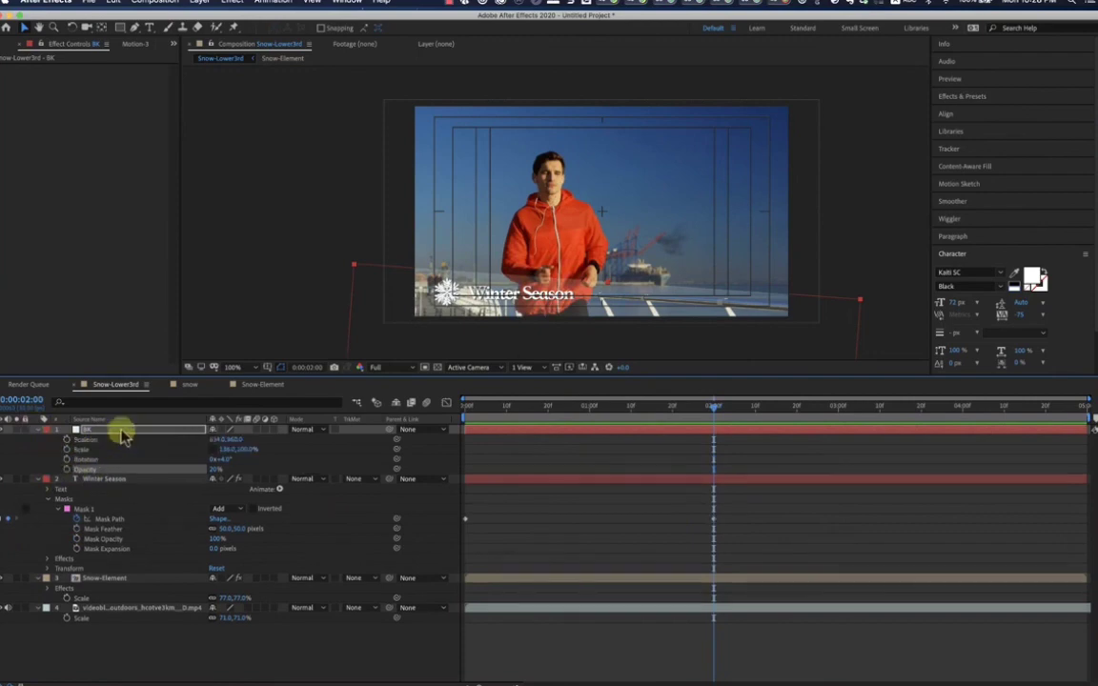
click(67, 440)
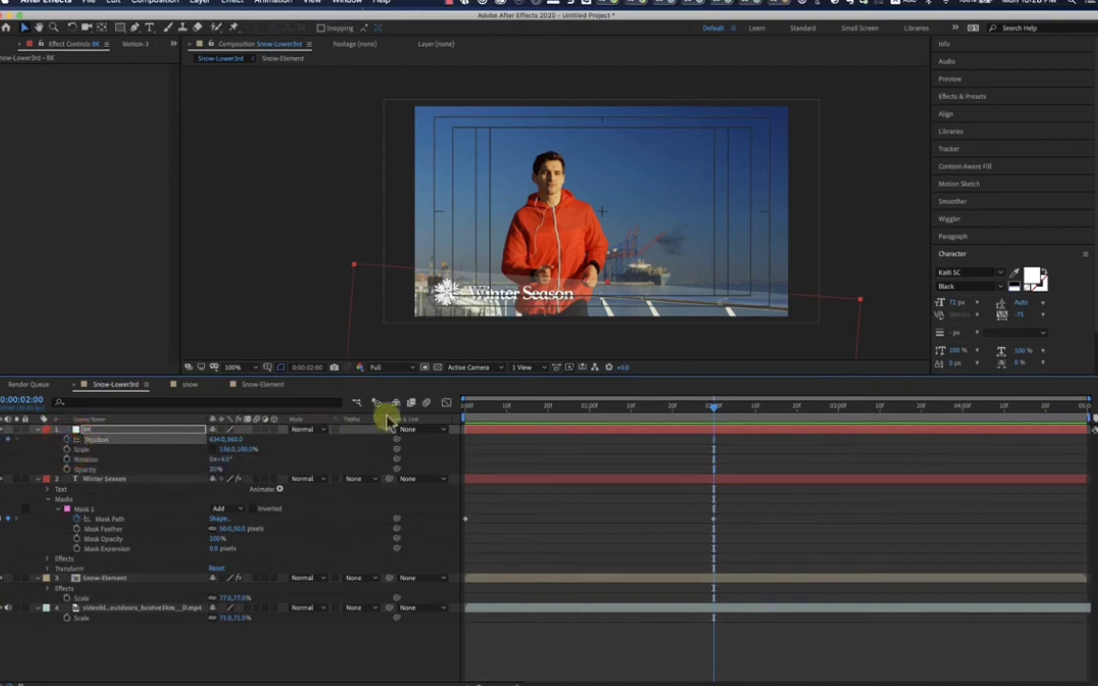
Step: At 0:00:00:00, lower the BK layer below the frame by setting its Position to 634.0, 1139.0
click(680, 408)
drag(680, 408, 426, 408)
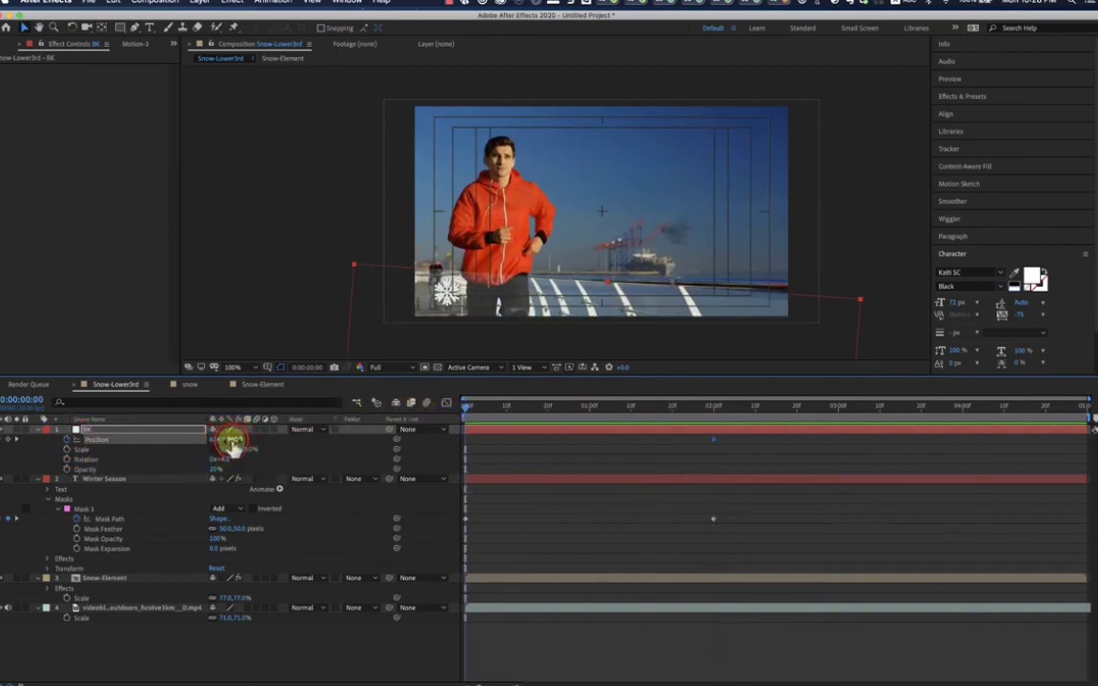
drag(234, 440, 333, 448)
Step: Play back the BK layer's upward slide-in animation
click(540, 411)
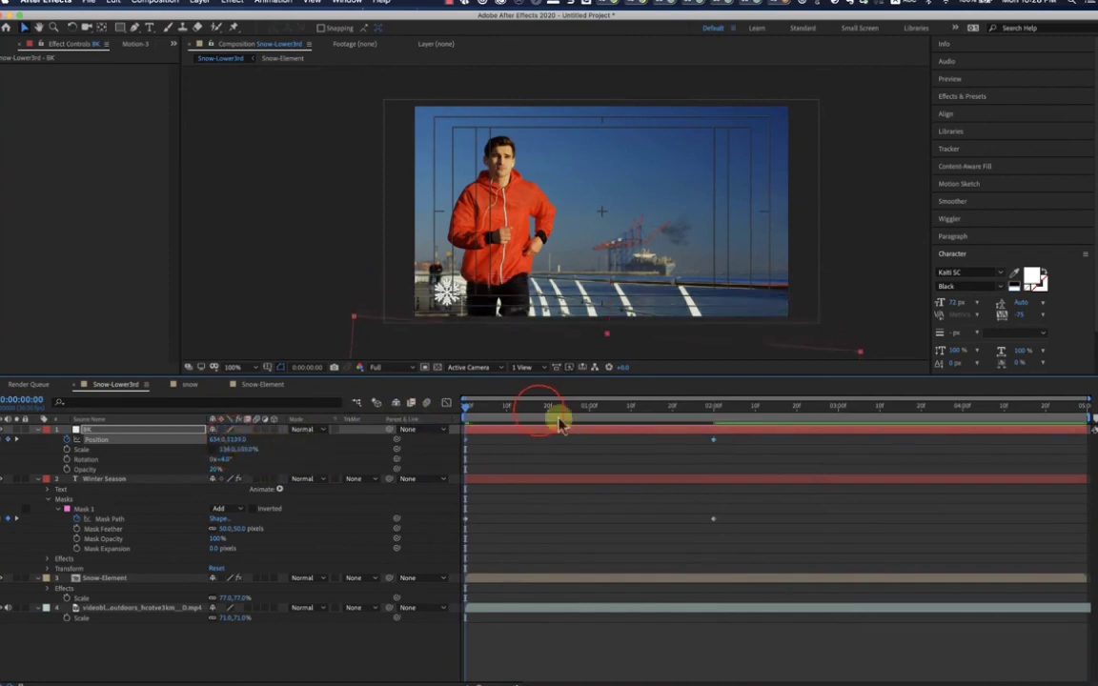
key(space)
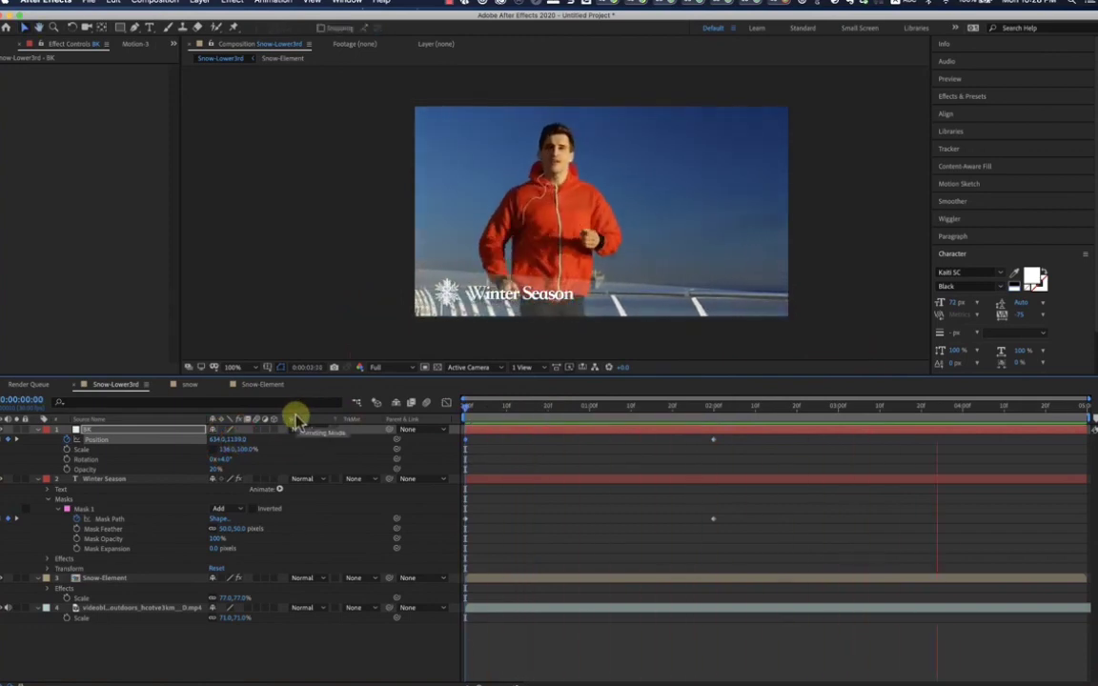
click(527, 410)
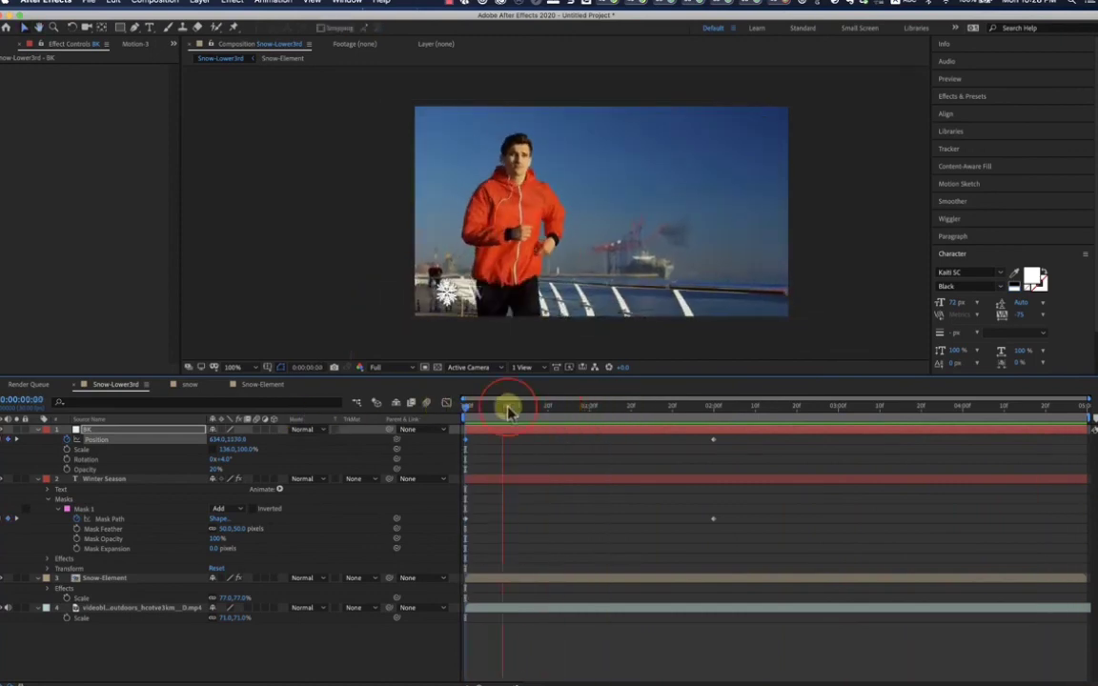
Step: Move the BK layer's first Position keyframe to 0:00:00:07
drag(532, 415, 494, 412)
click(465, 439)
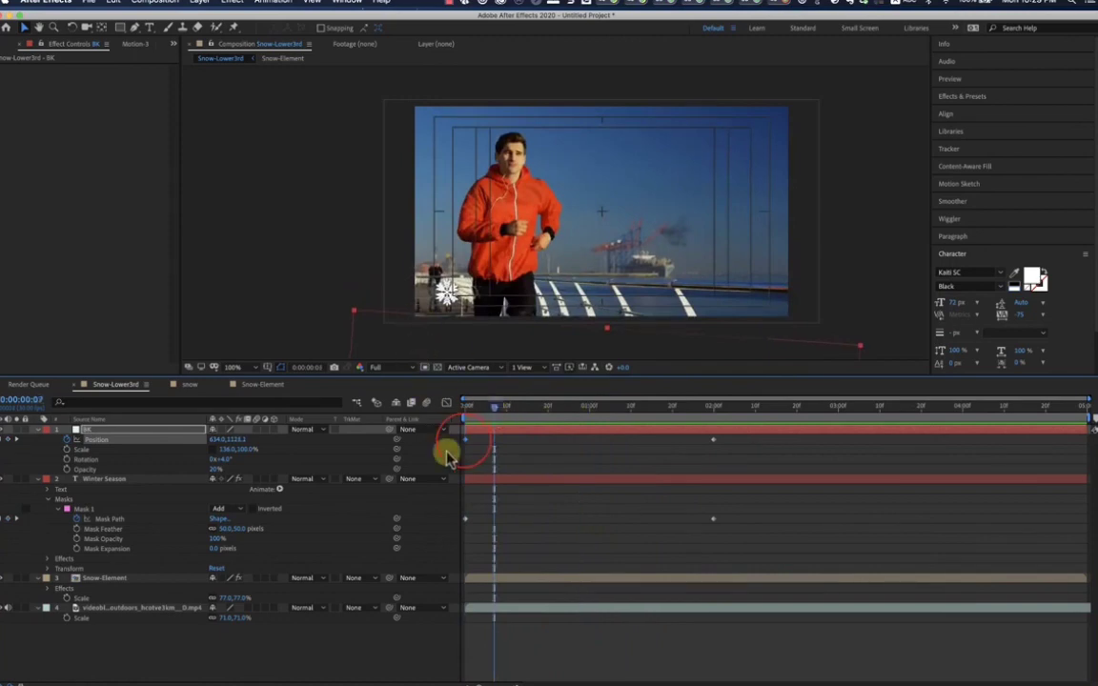
drag(470, 445, 493, 443)
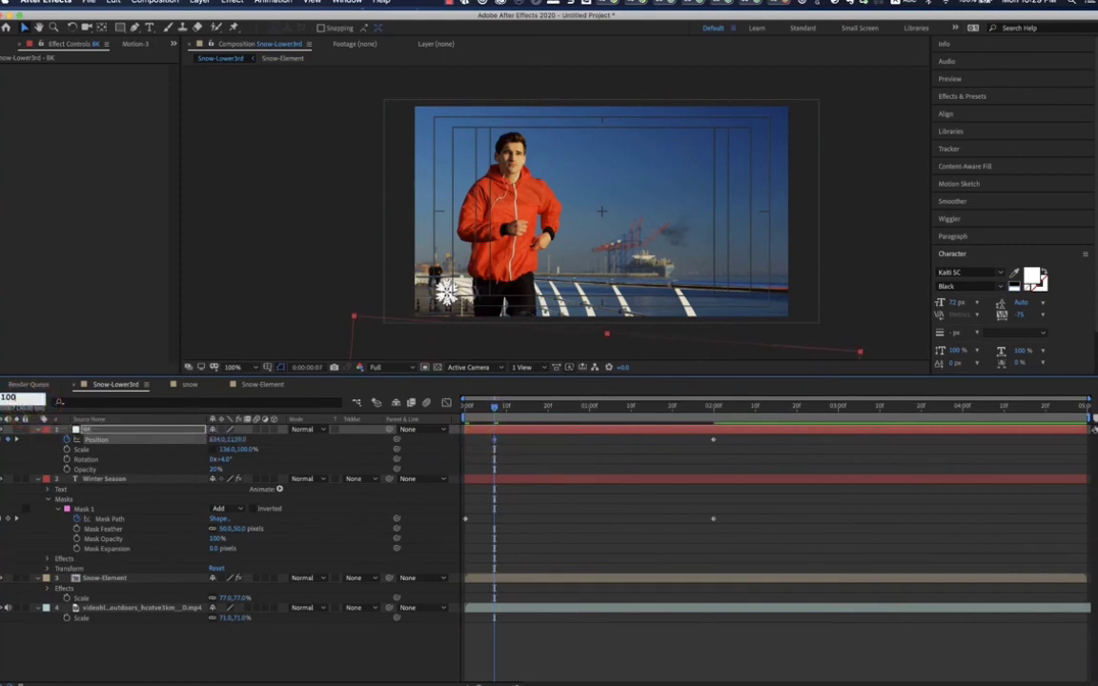
Step: Move the BK layer's last Position keyframe to 0:00:01:00 and return to the start of the timeline
text(100)
key(Return)
click(715, 440)
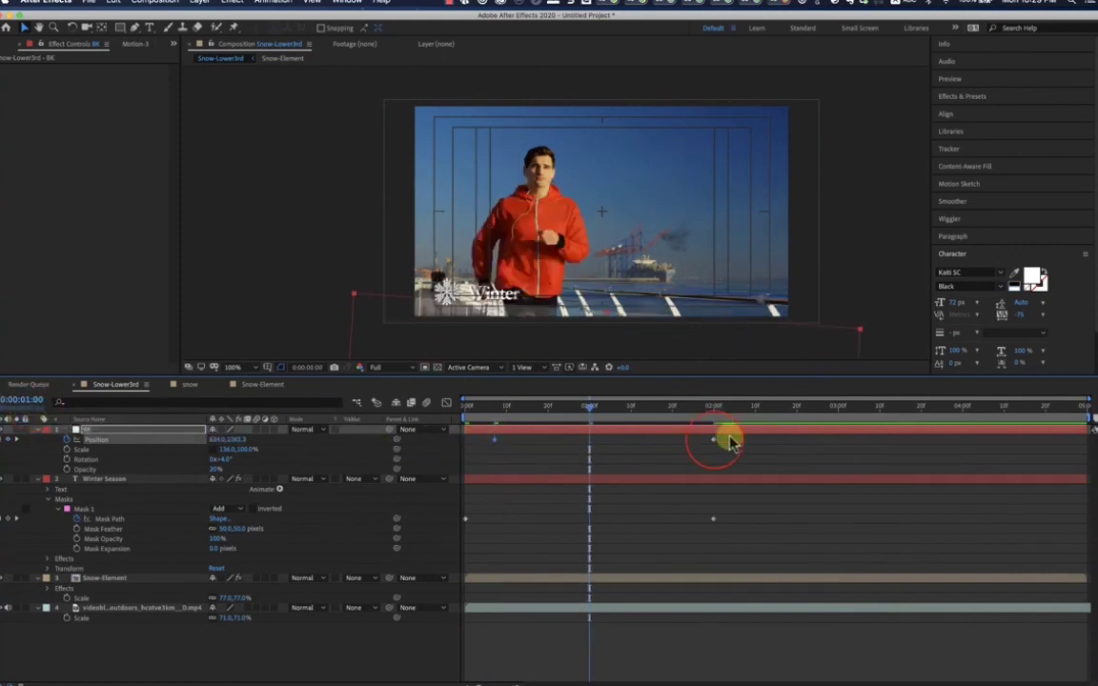
drag(710, 443, 363, 409)
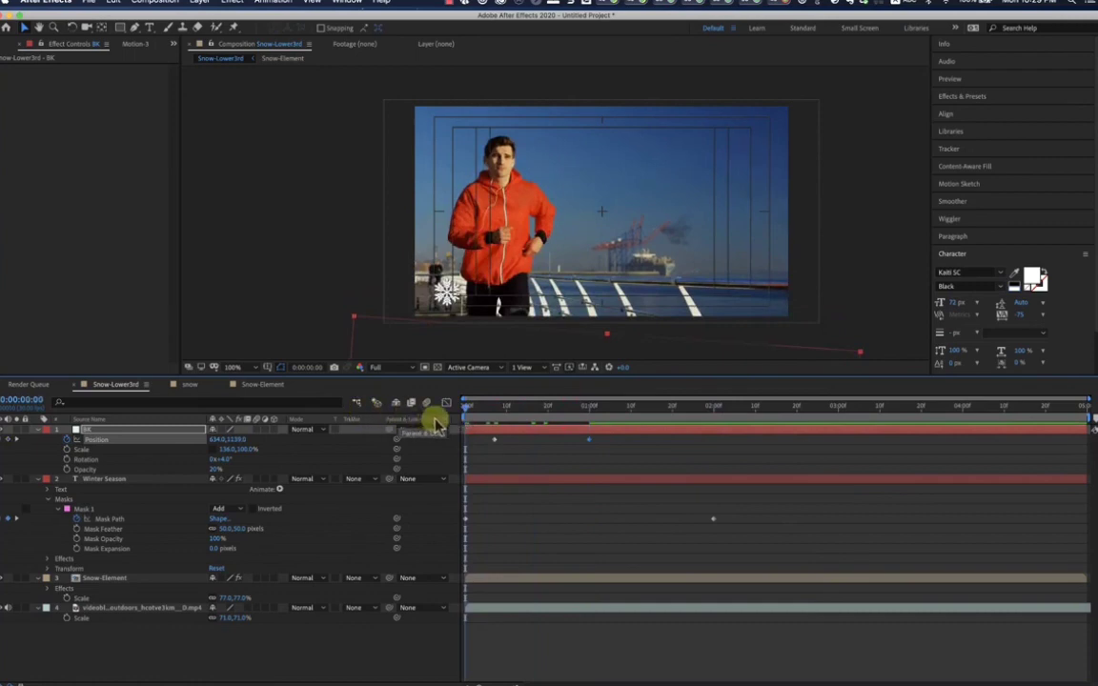
Step: Play back the composition from the start to check the retimed background slide-in
click(472, 408)
key(space)
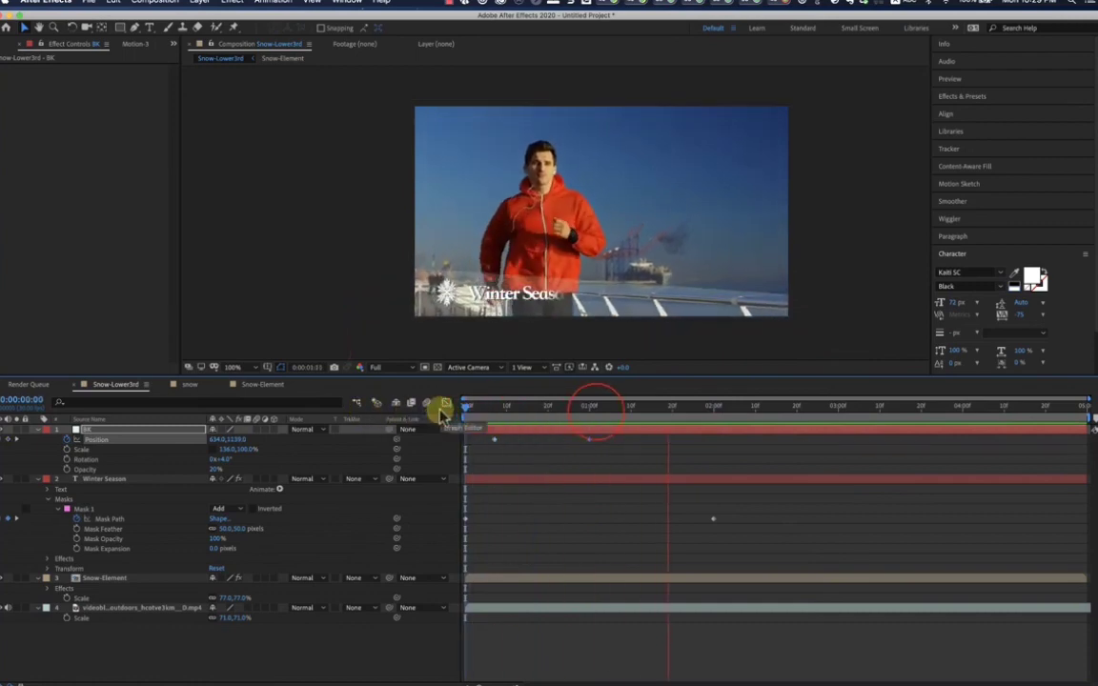
click(571, 412)
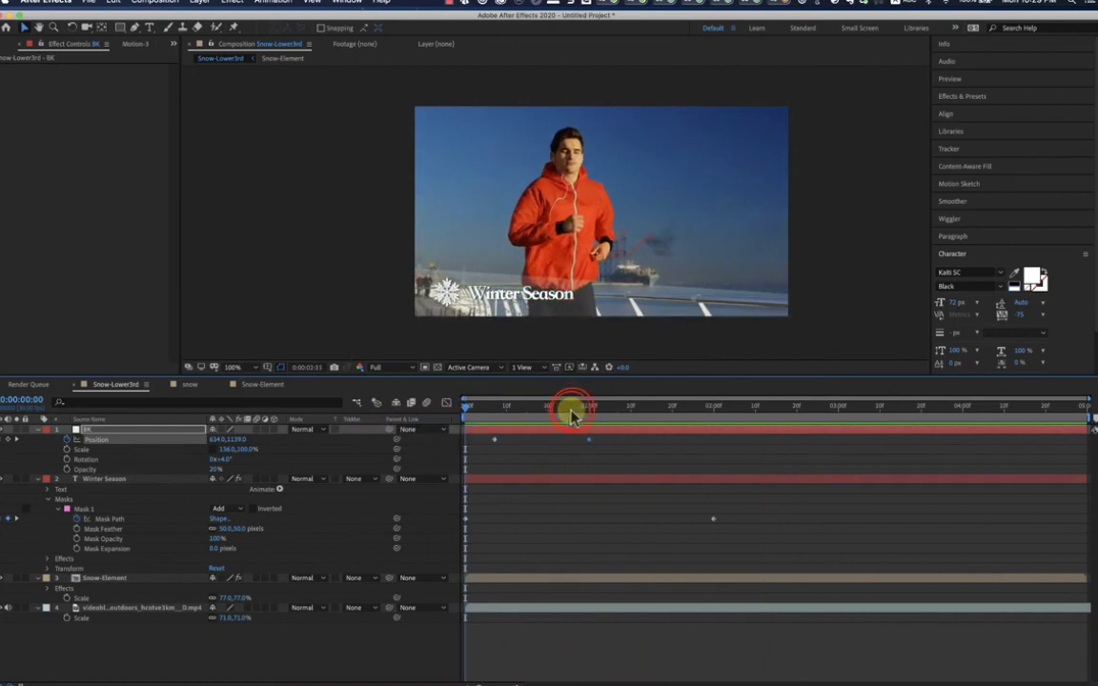
Step: Apply Easy Ease In to the BK layer's Position keyframe at 0:00:01:00 and play back the animation from the start
drag(571, 412, 577, 413)
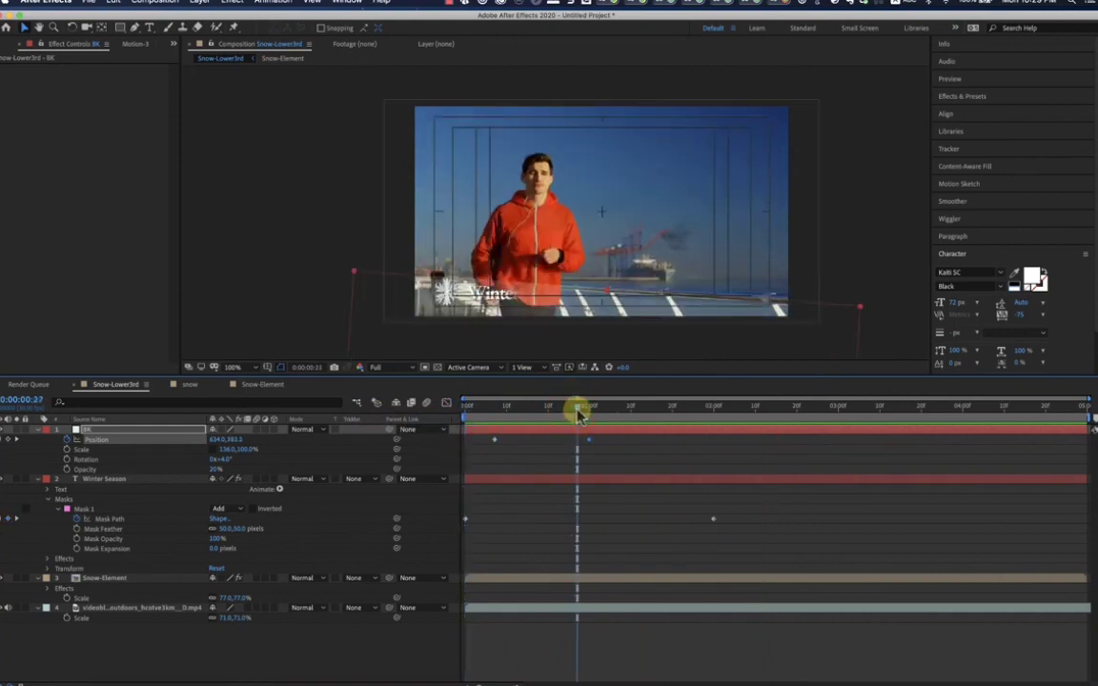
click(17, 441)
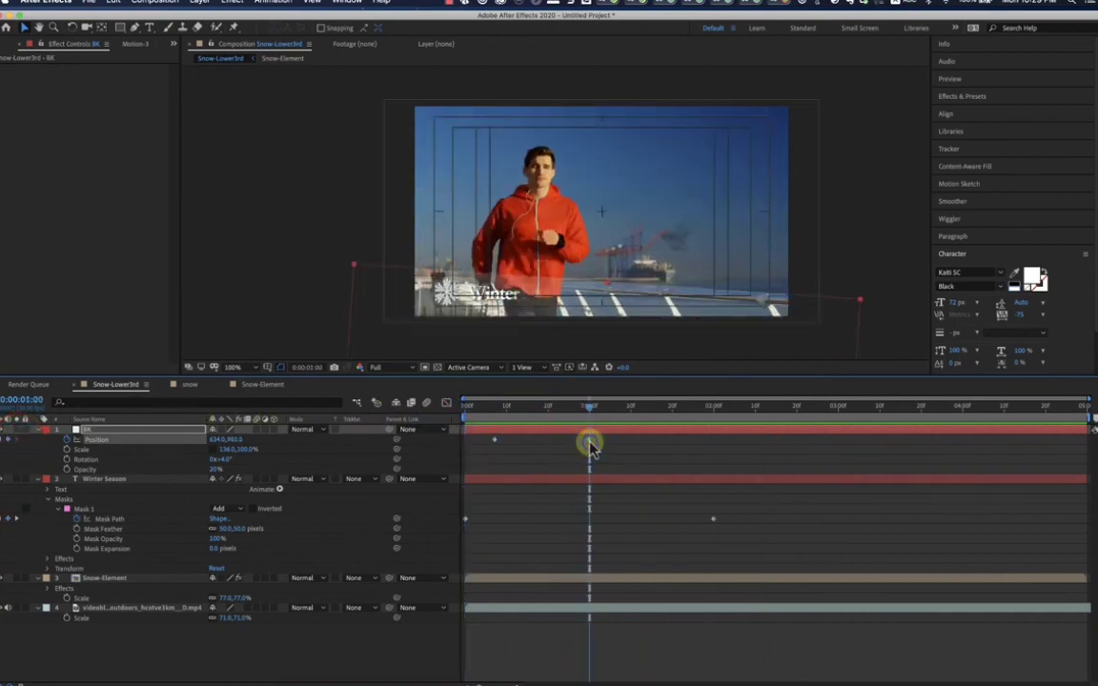
right_click(590, 443)
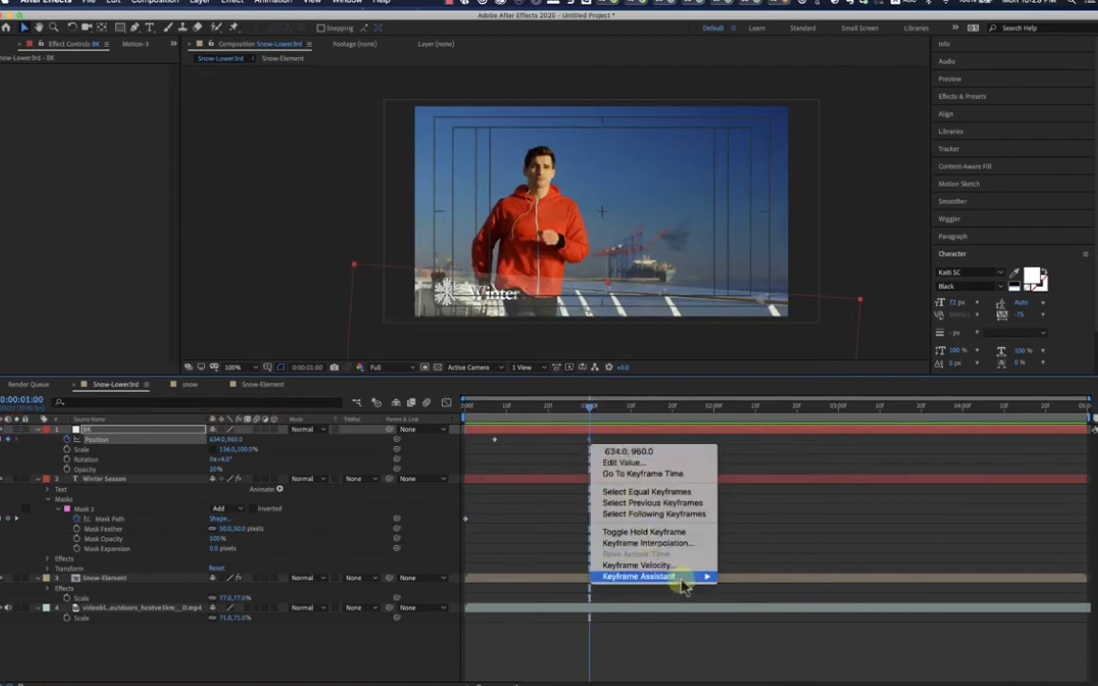
mouse_move(681, 578)
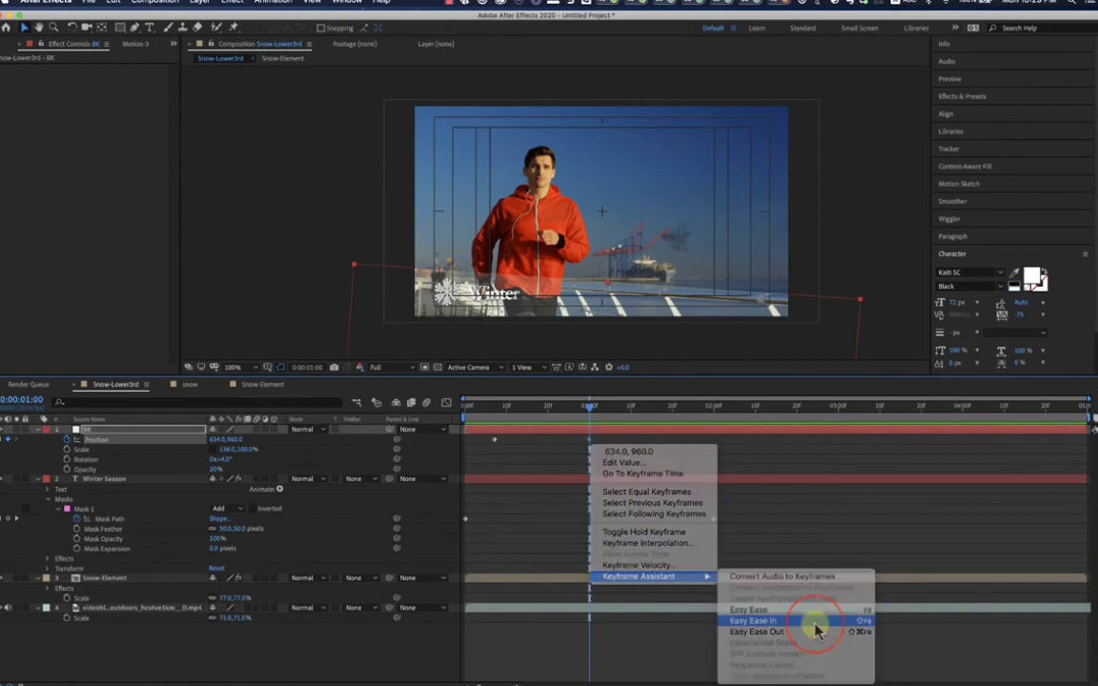
click(816, 630)
click(471, 407)
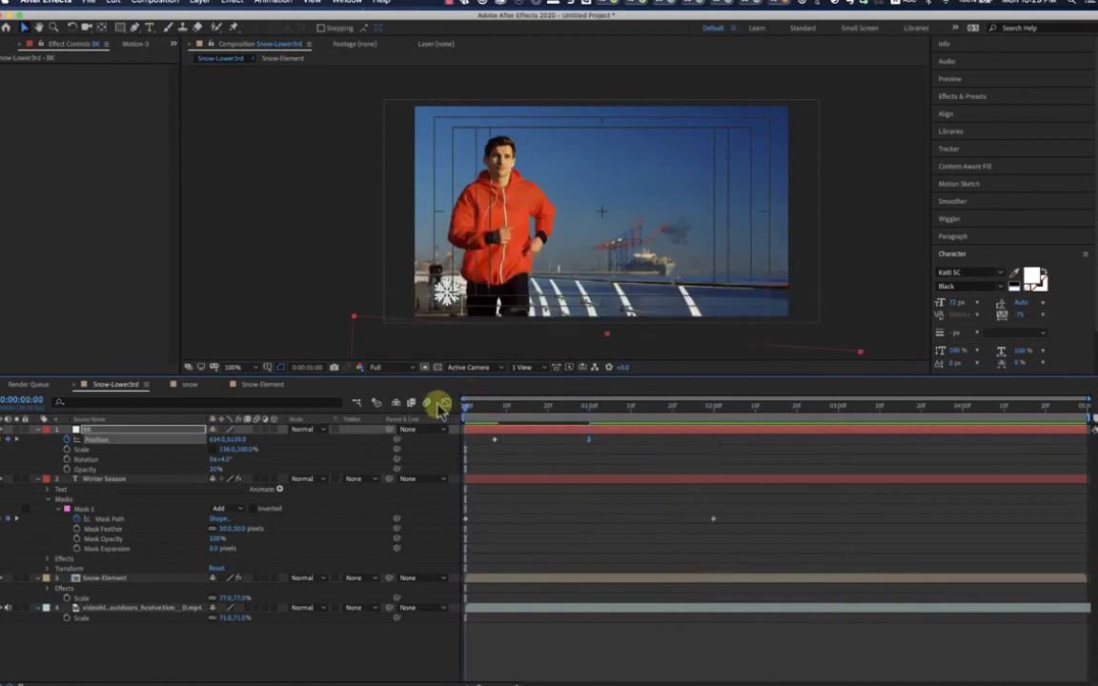
key(space)
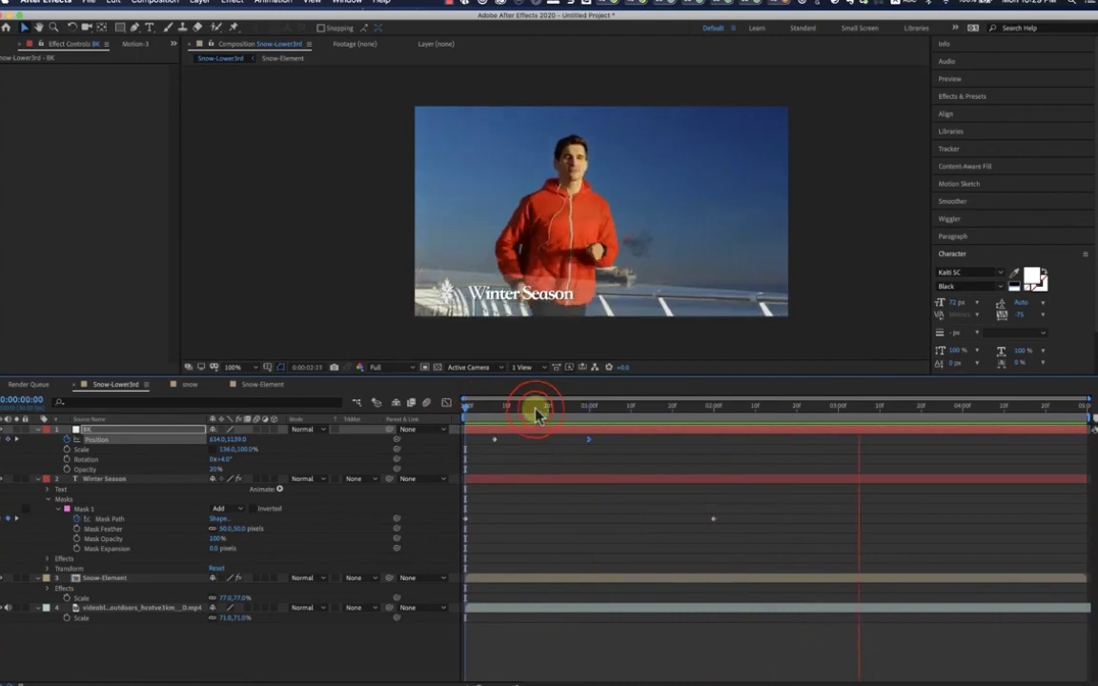
Step: Move the BK layer's first Position keyframe to 0:00:00:20 and play back the delayed slide-in
drag(536, 412, 569, 417)
drag(495, 441, 551, 445)
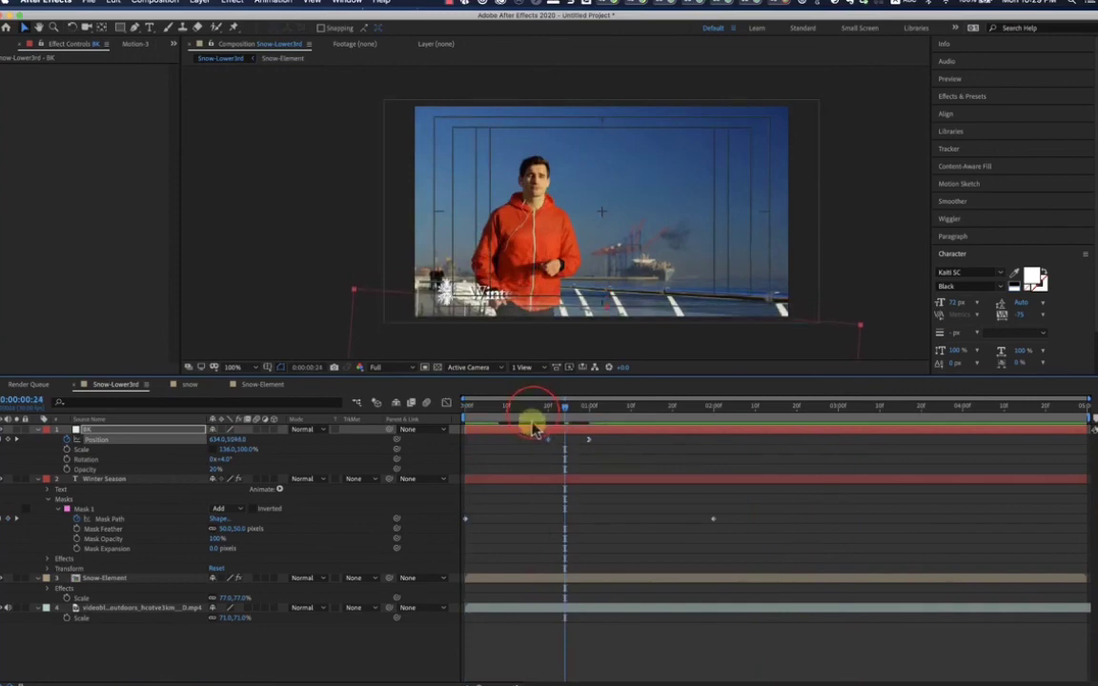
key(space)
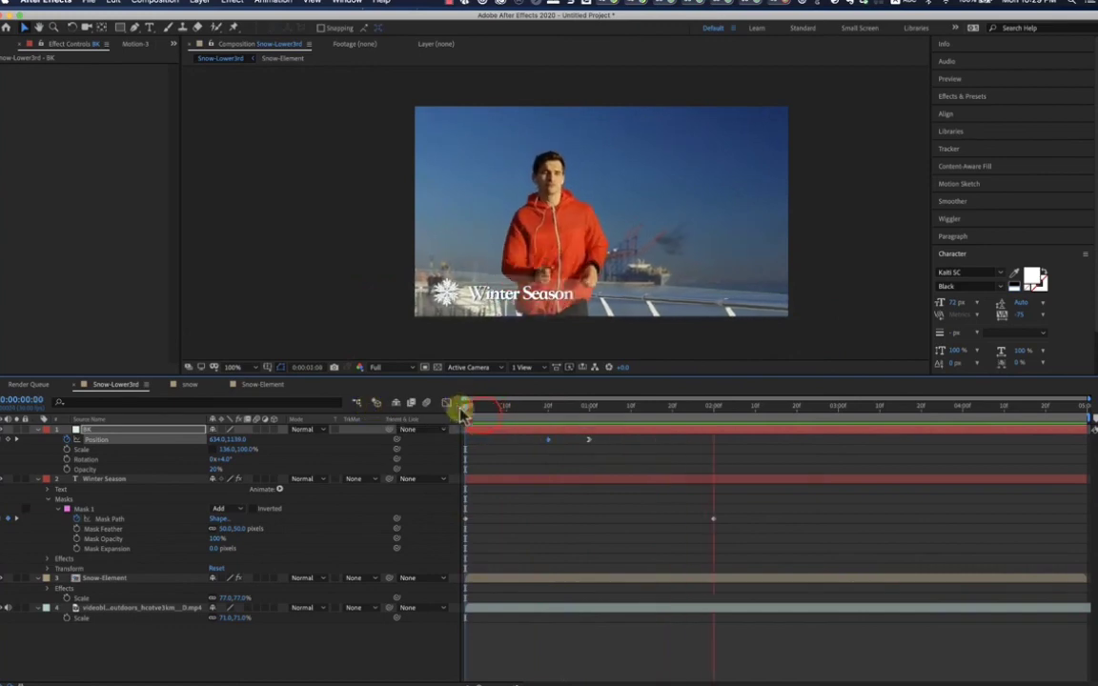
click(467, 410)
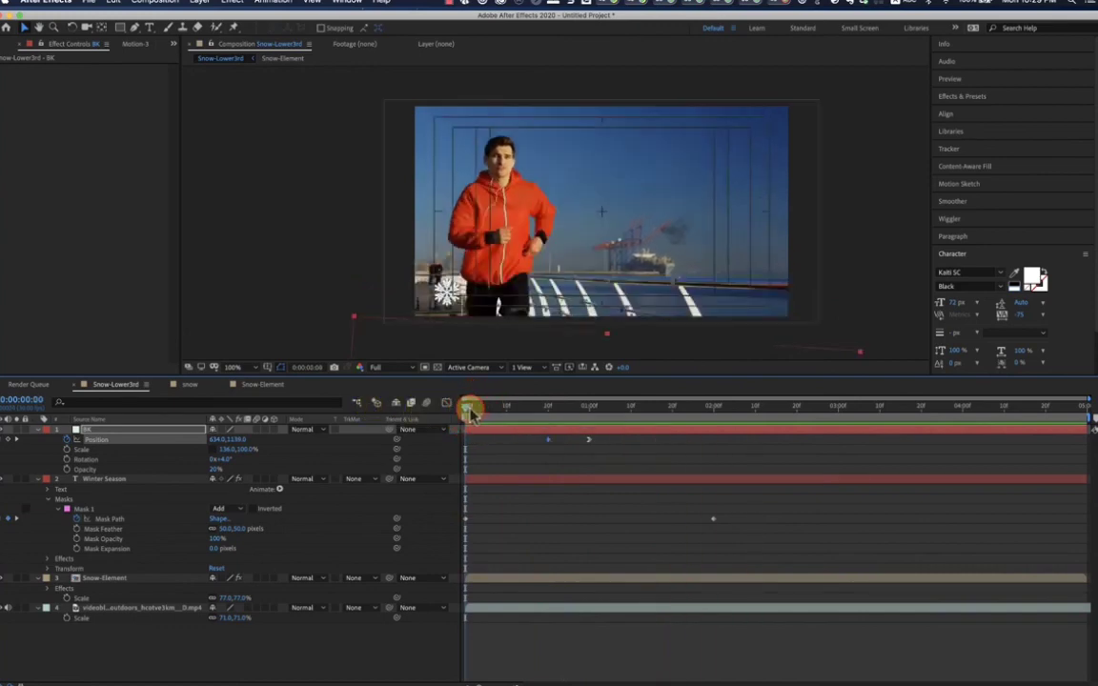
key(space)
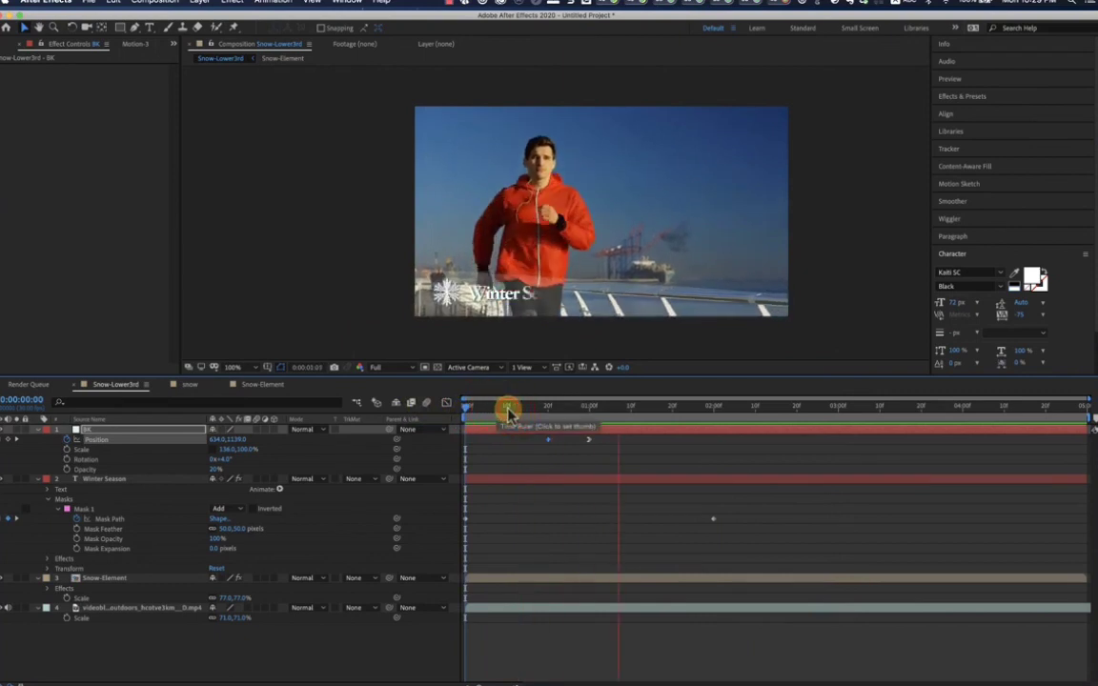
Step: Move the BK layer's first Position keyframe to 0:00:00:00 and its last one to about 0:00:00:25
drag(514, 410, 540, 421)
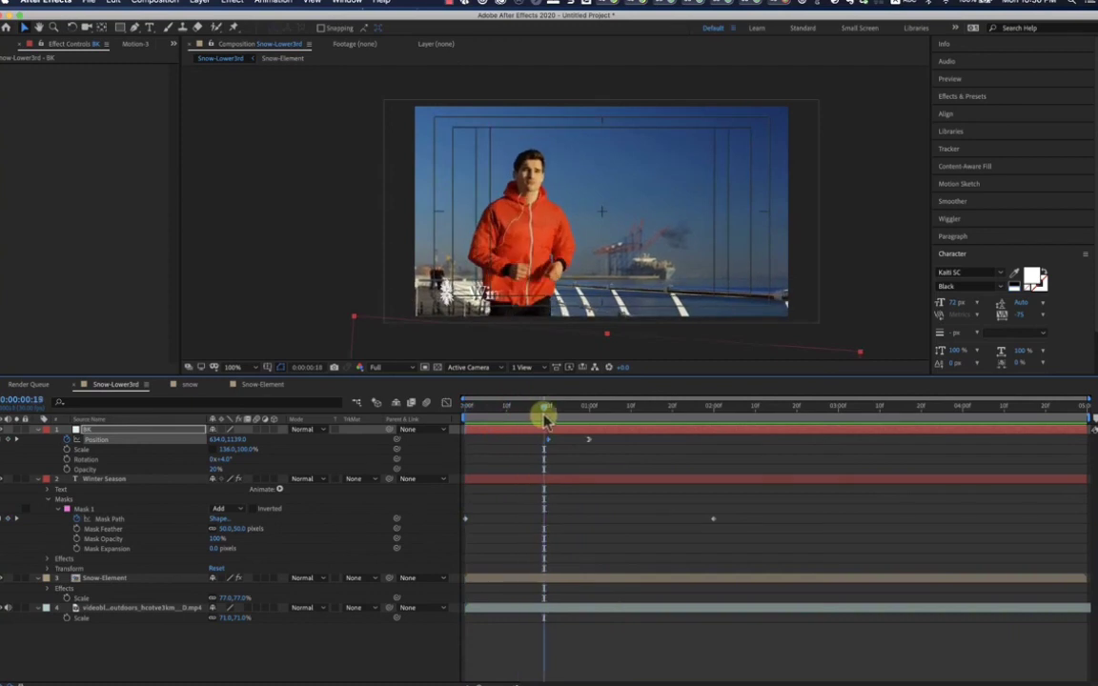
click(544, 440)
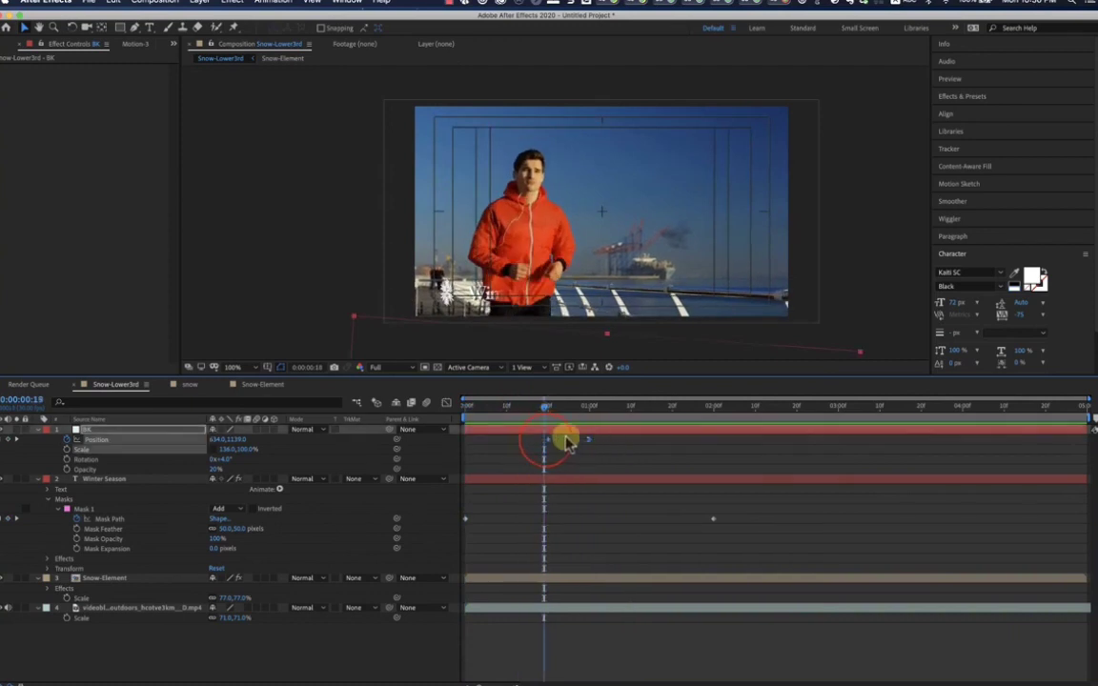
drag(546, 445, 467, 442)
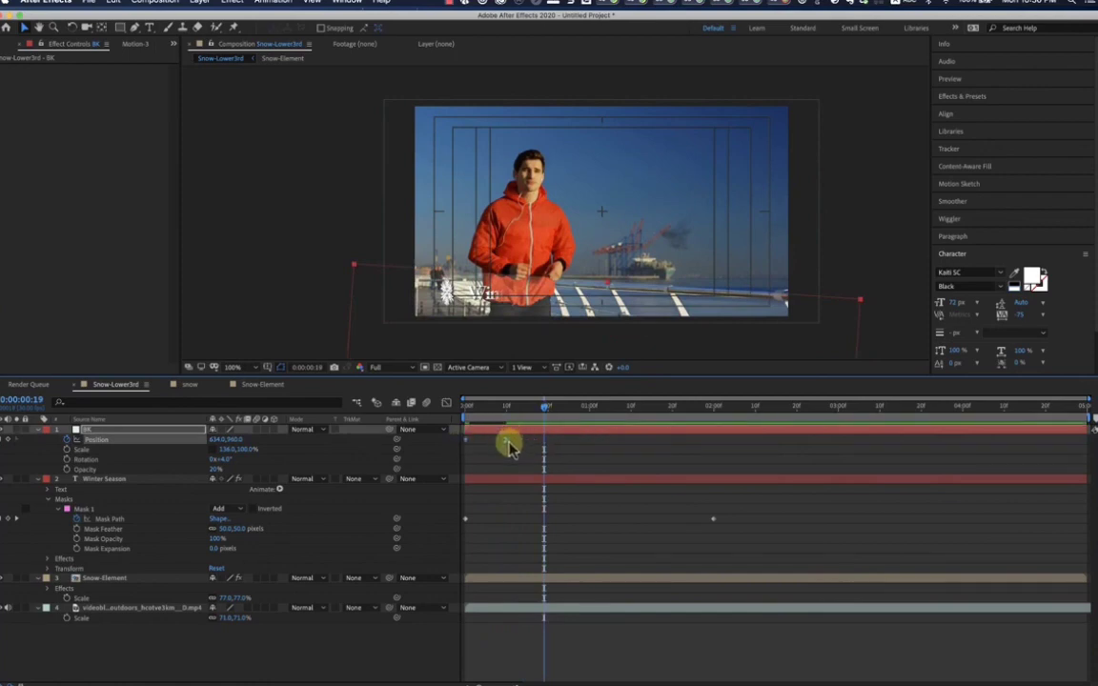
click(506, 453)
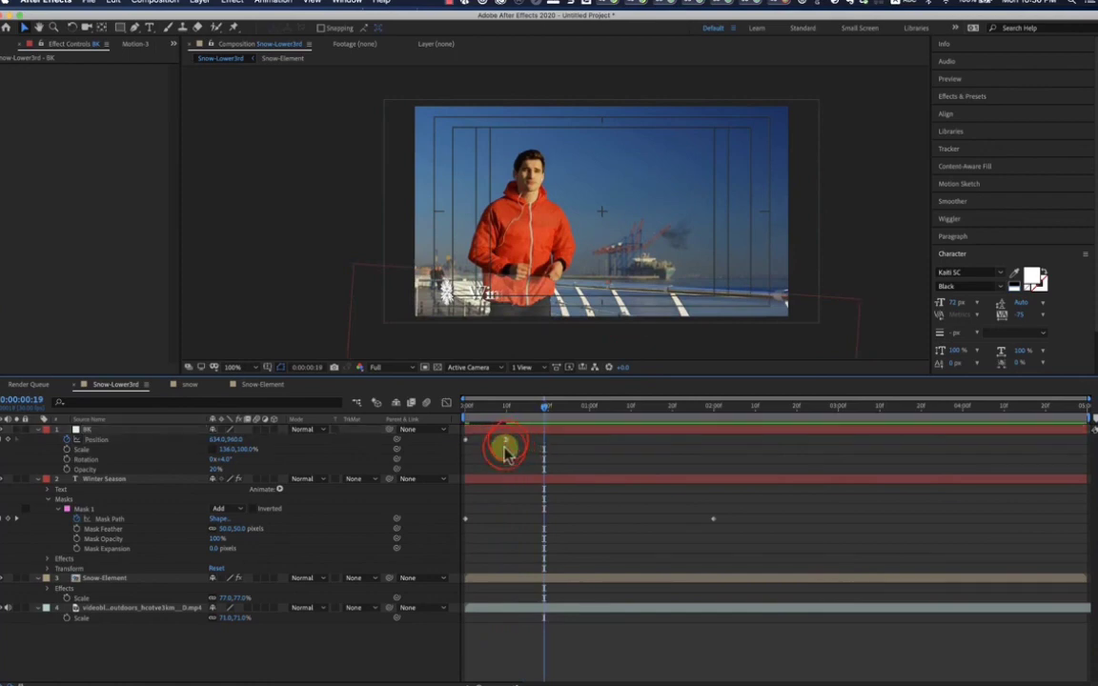
drag(507, 442, 569, 444)
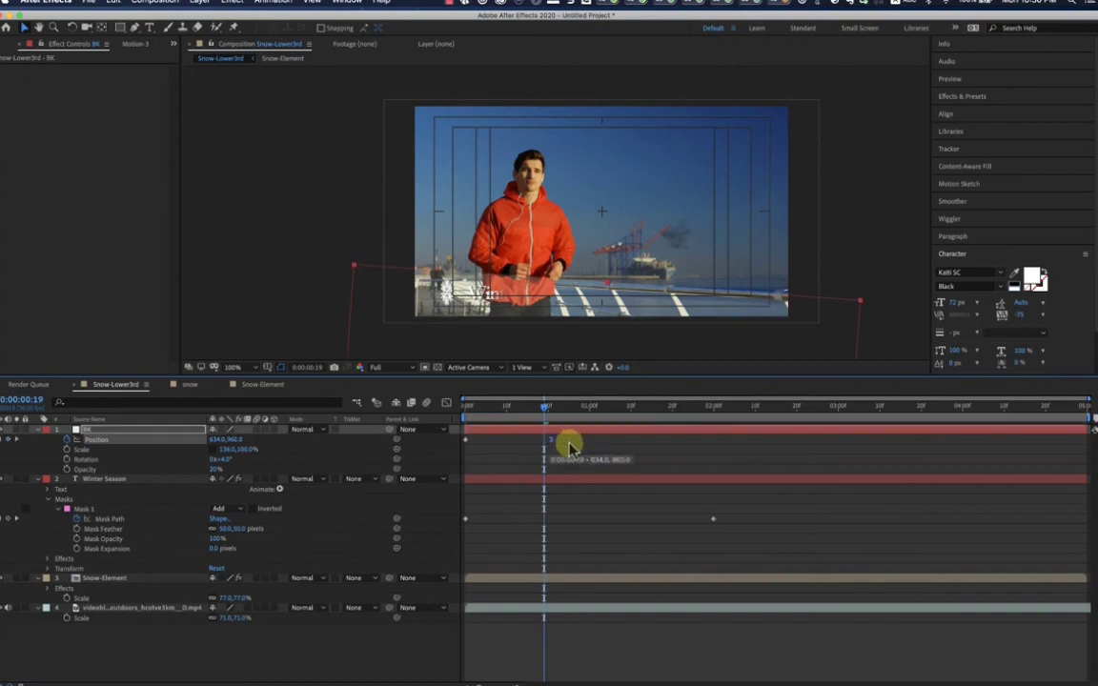
Step: Play back the composition from the start to check the slide-in with the earlier Position keyframes
drag(525, 410, 433, 412)
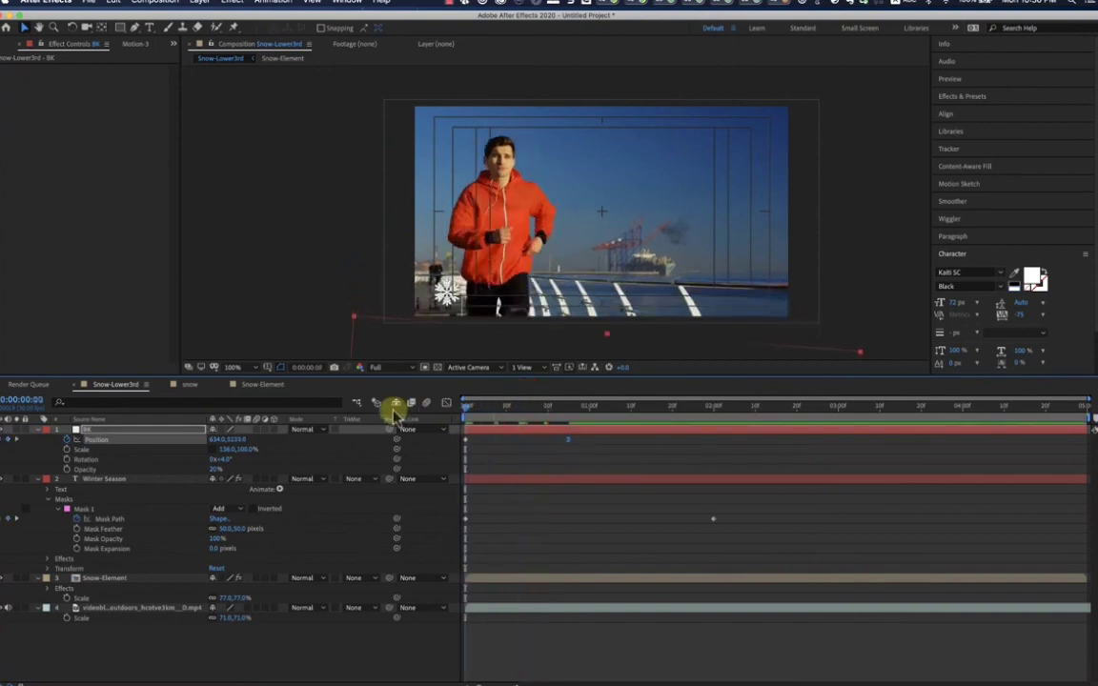
key(space)
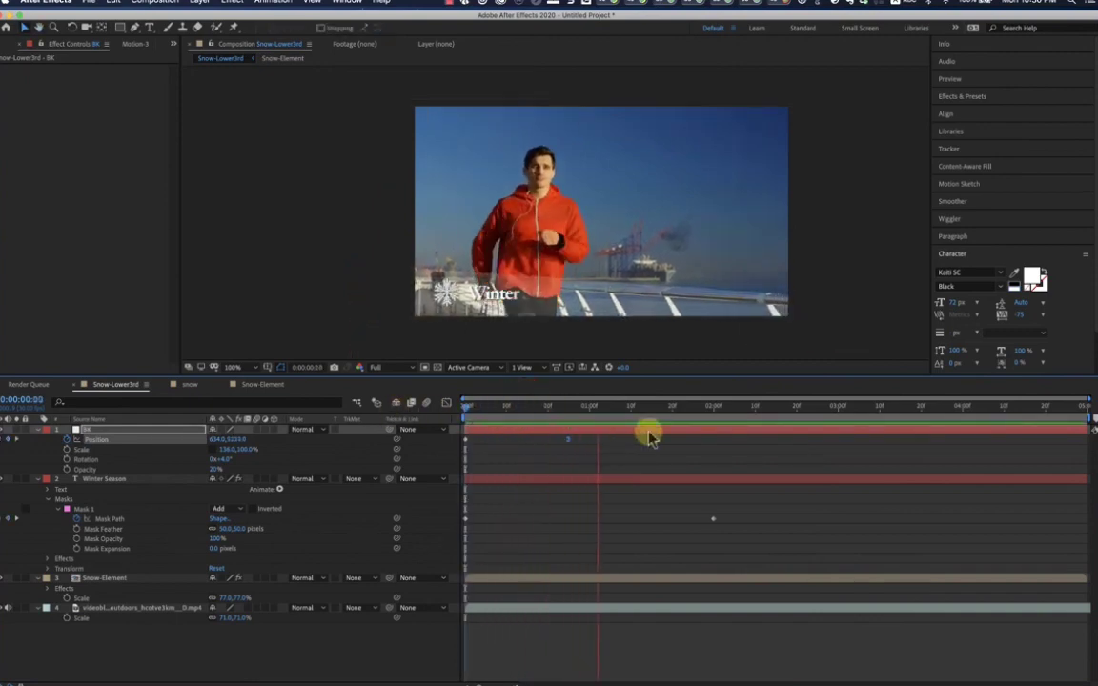
click(510, 416)
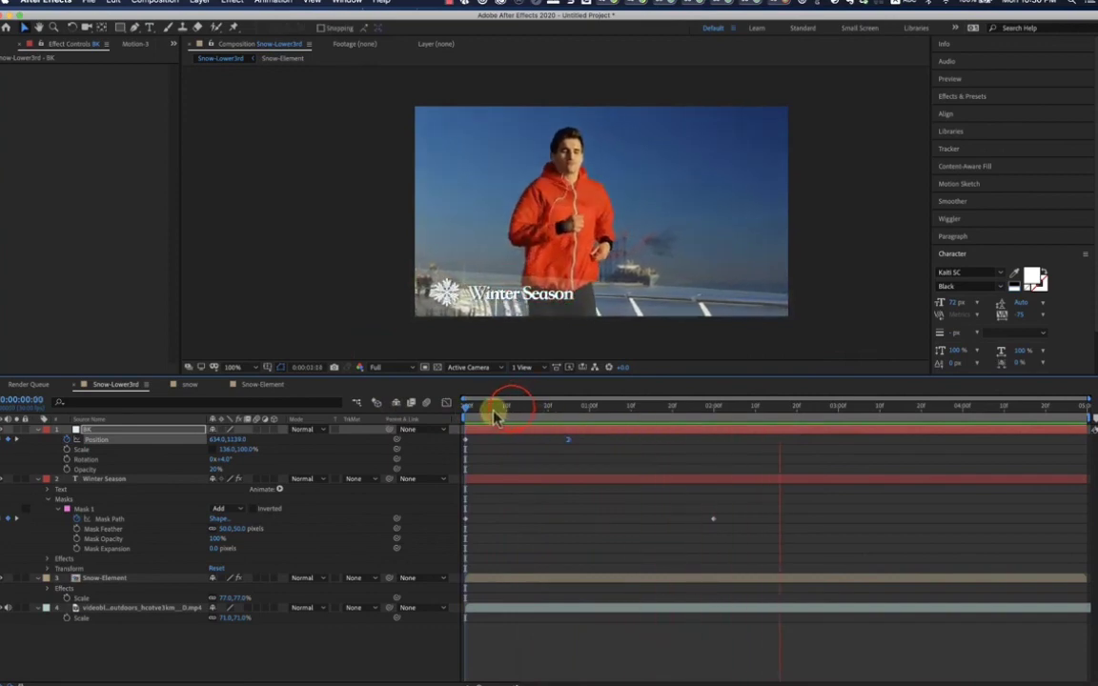
drag(512, 412, 392, 421)
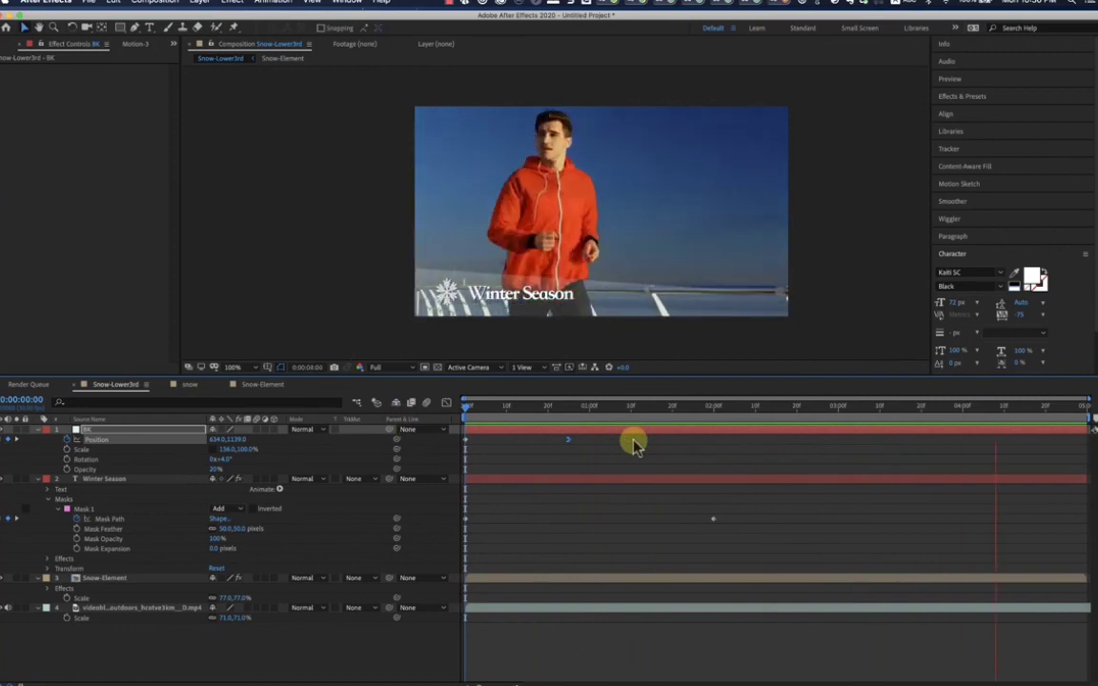
key(space)
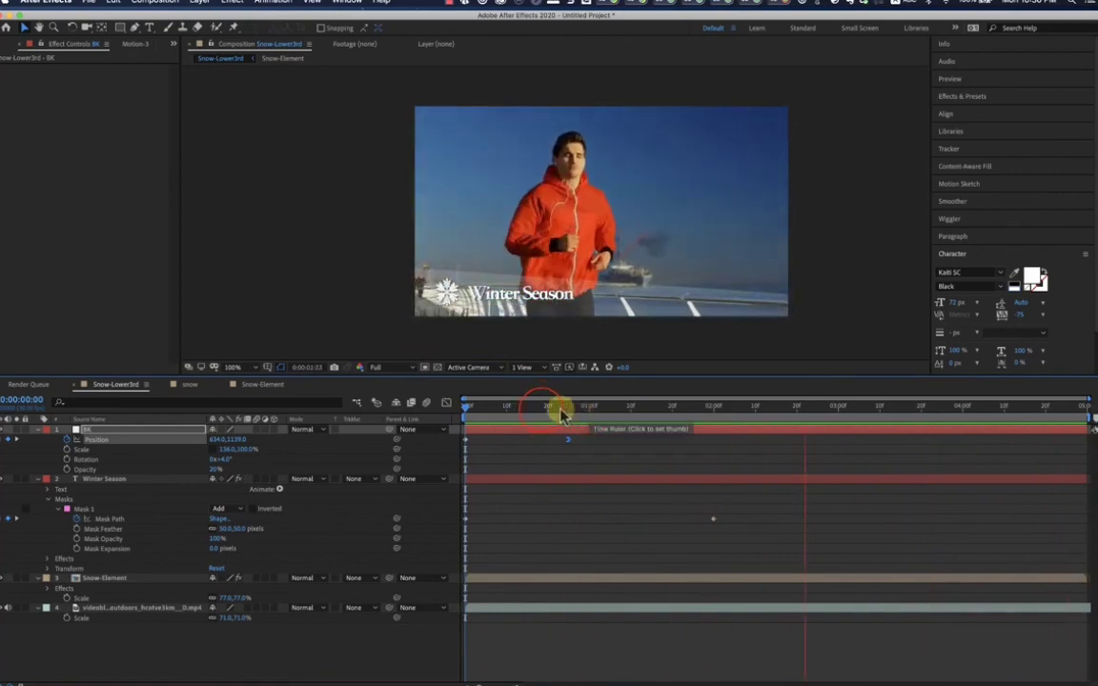
Step: Scrub through the timeline to 0:00:04:12 and back to 0:00:02:29 to inspect the finished lower third
click(506, 410)
drag(600, 420, 1010, 431)
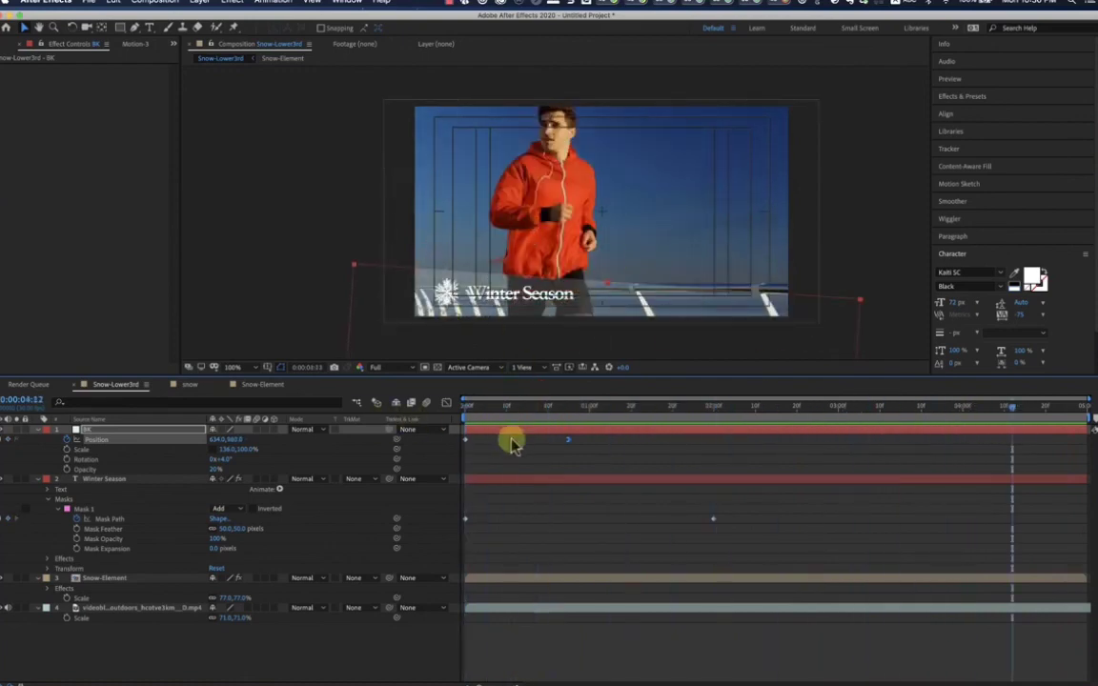
click(469, 584)
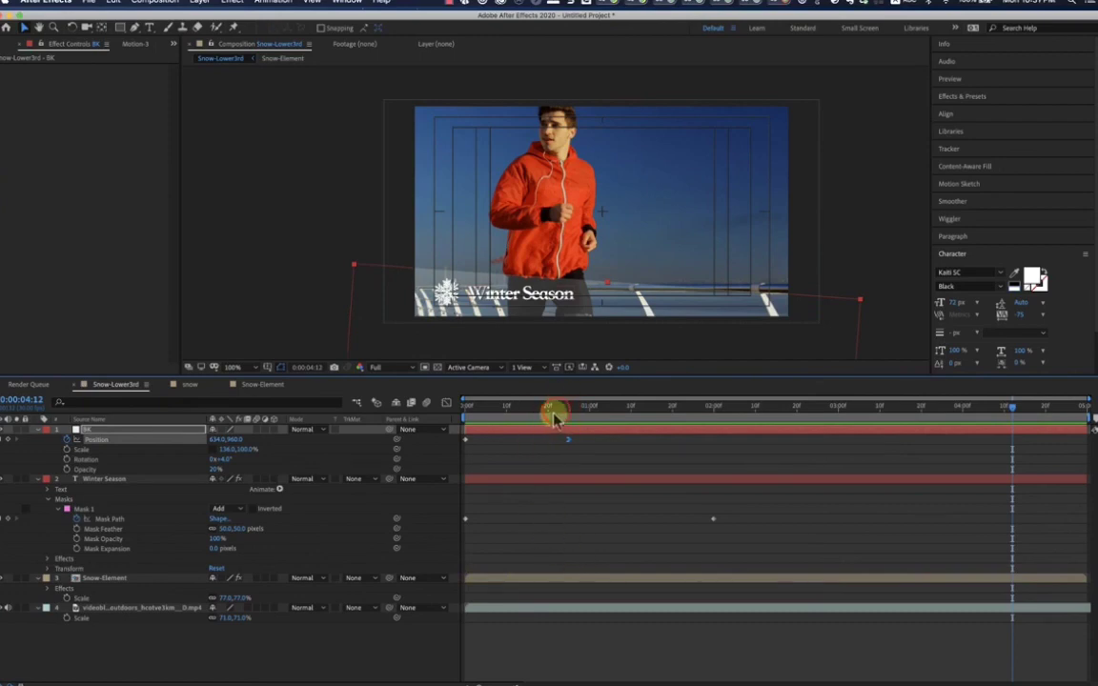
drag(557, 410, 836, 429)
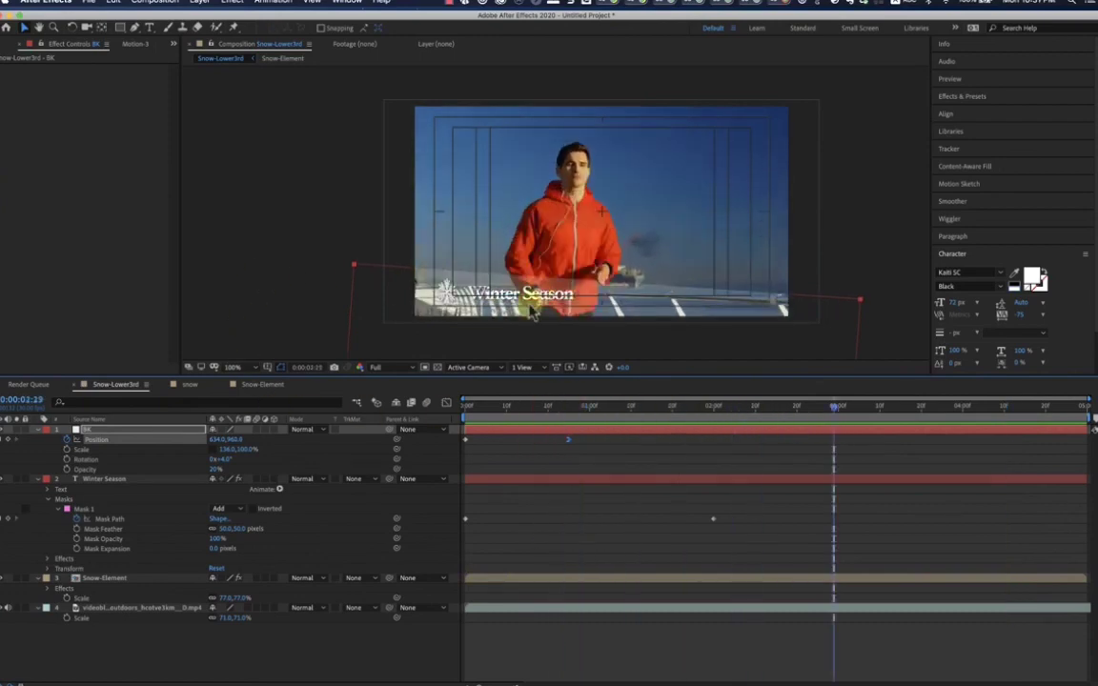
Step: Hide the background video layer, check the lower third against the transparency grid, and return to the start of the timeline
click(3, 611)
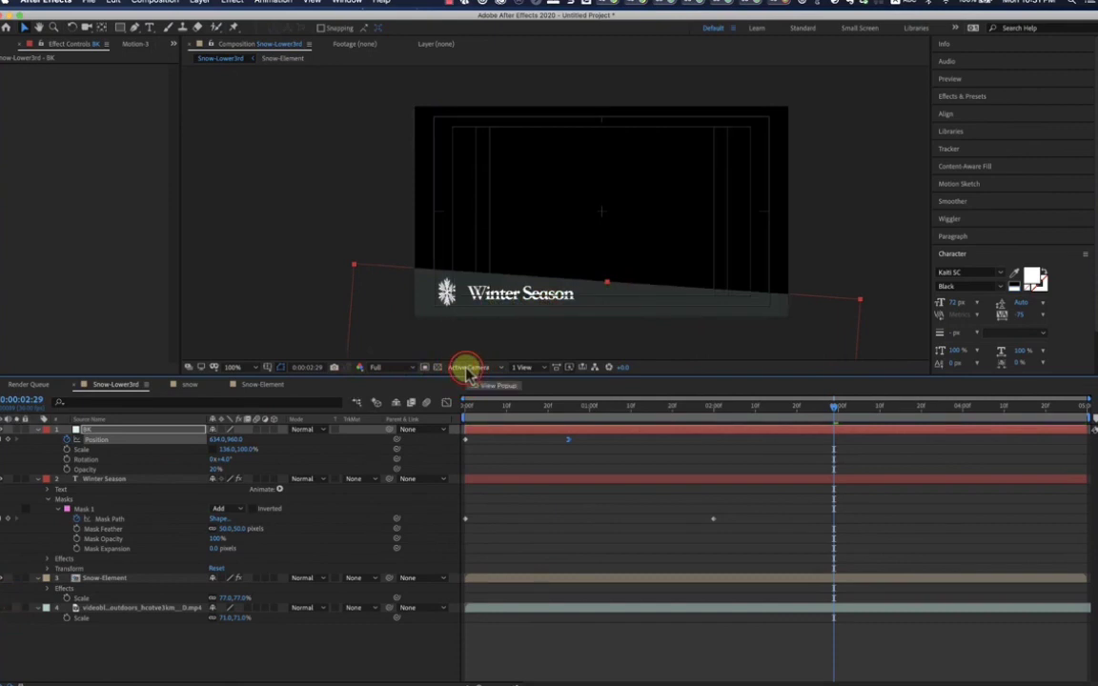
click(462, 370)
click(463, 370)
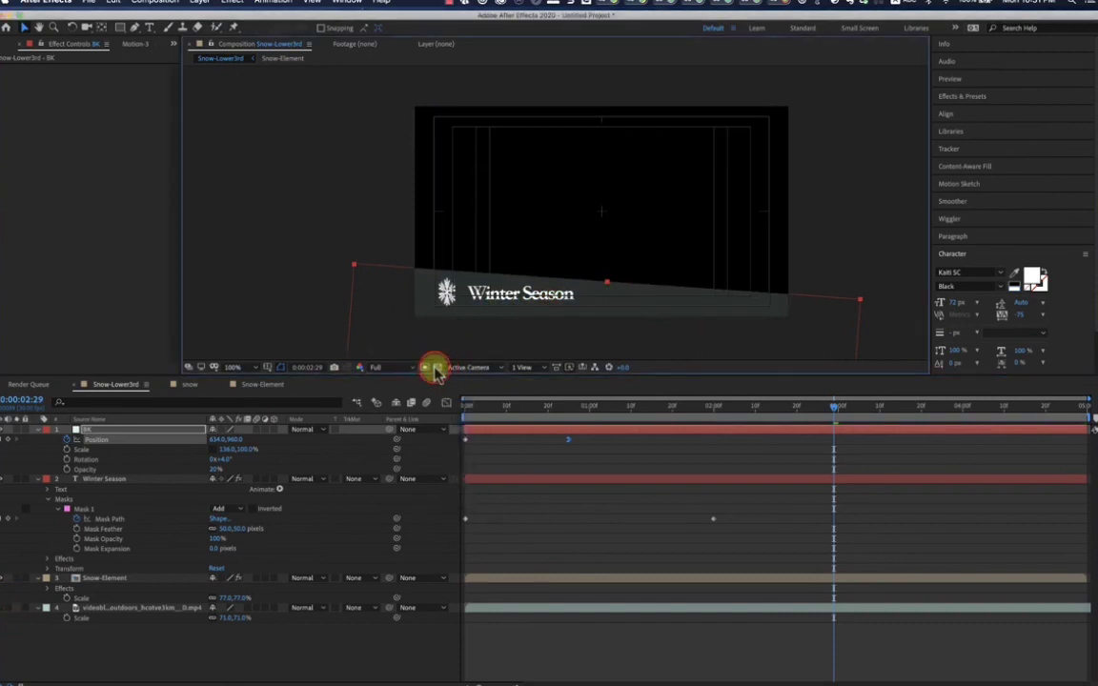
click(434, 370)
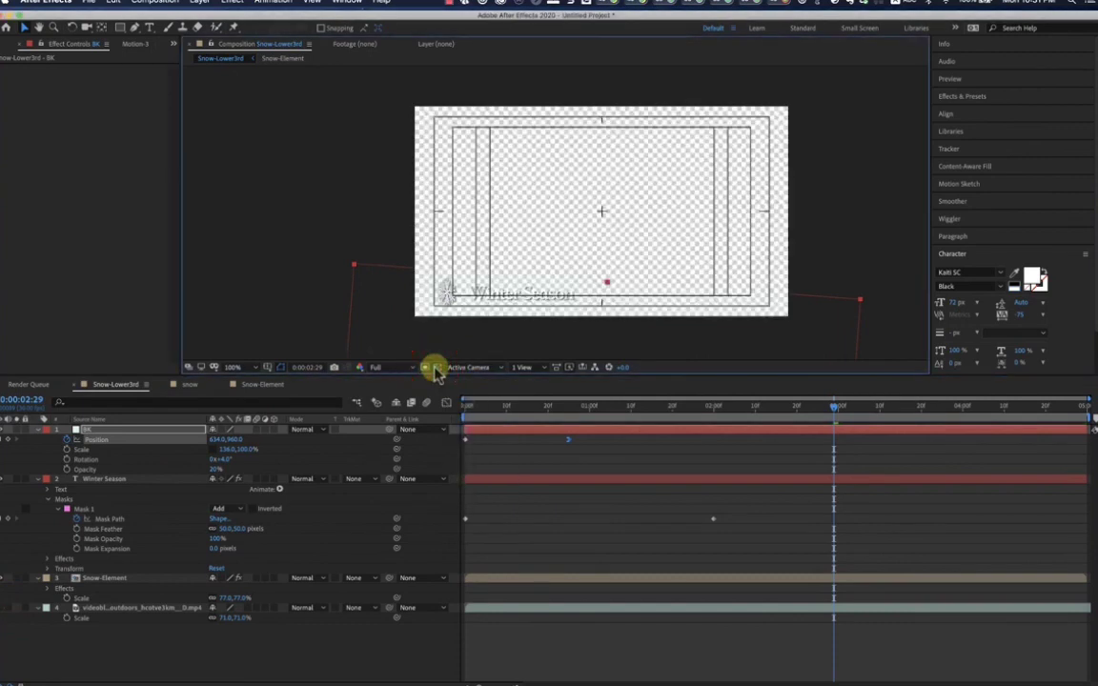
click(429, 369)
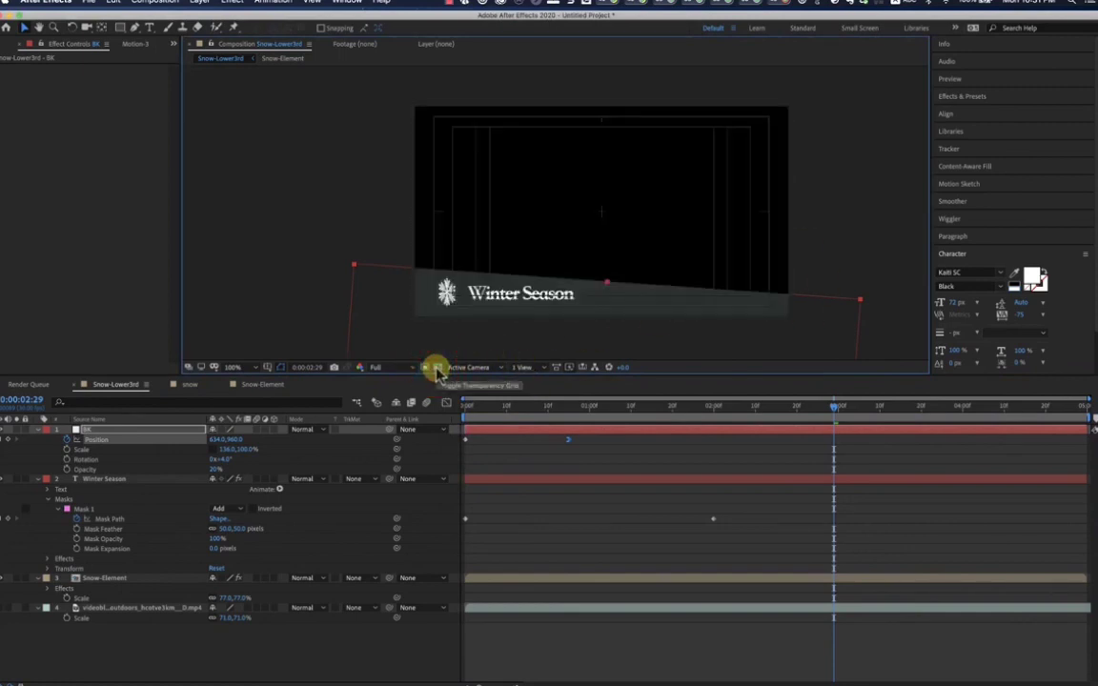
drag(549, 412, 428, 413)
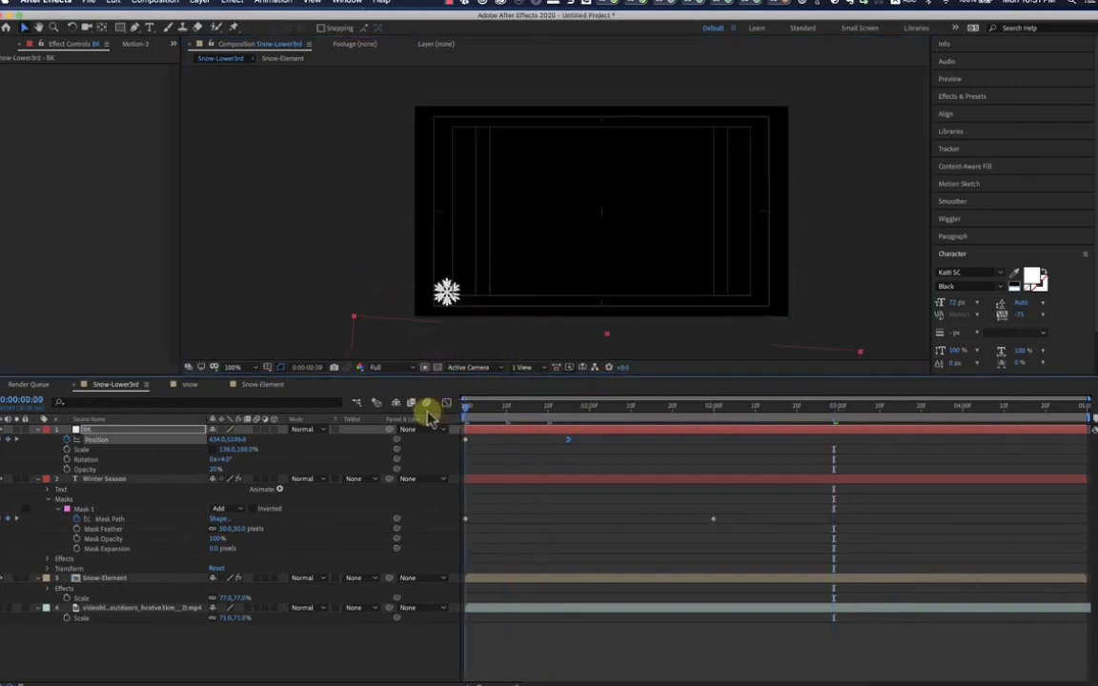
Step: Save the project as SnowID_plus.aep in the 2020-0520 folder
click(96, 3)
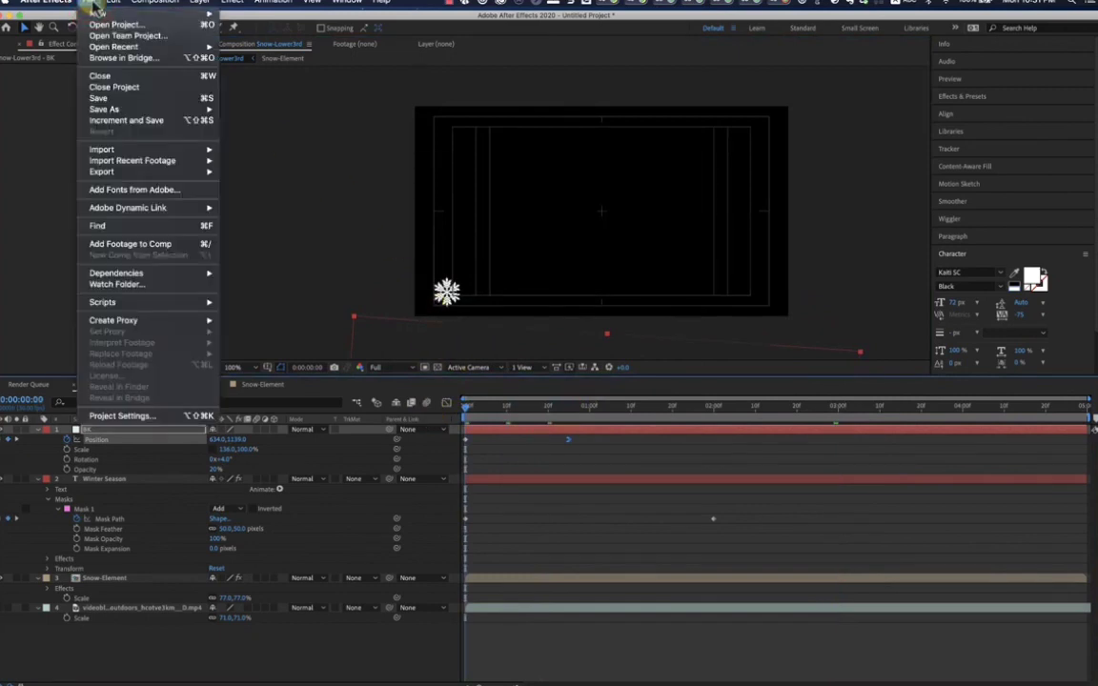
click(124, 99)
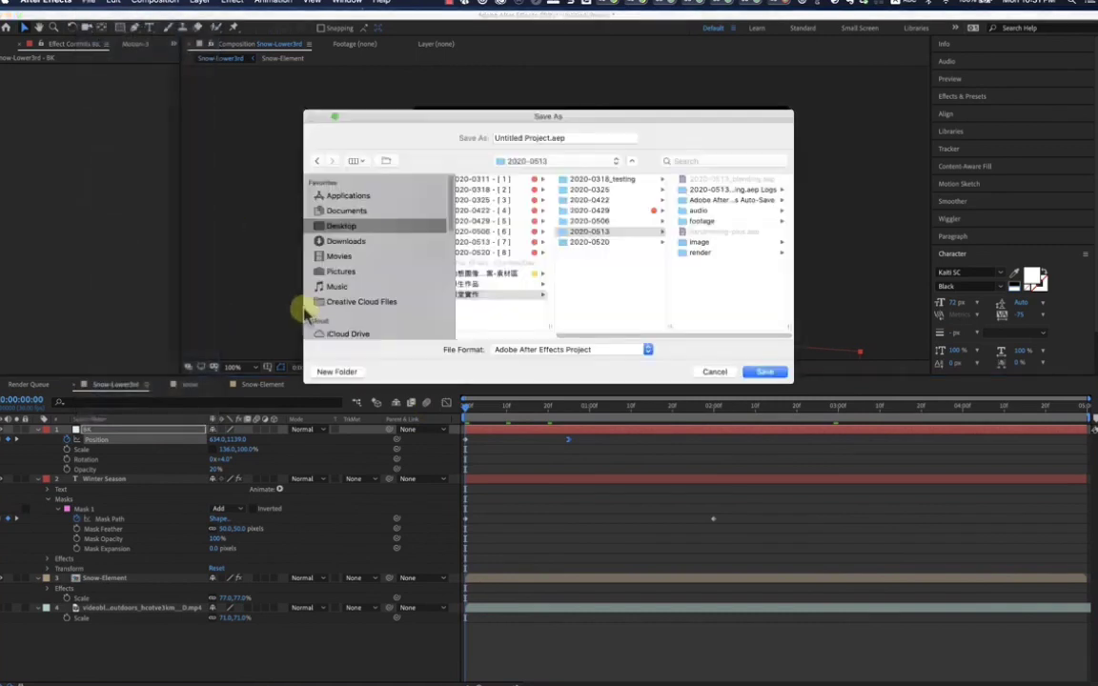
click(626, 242)
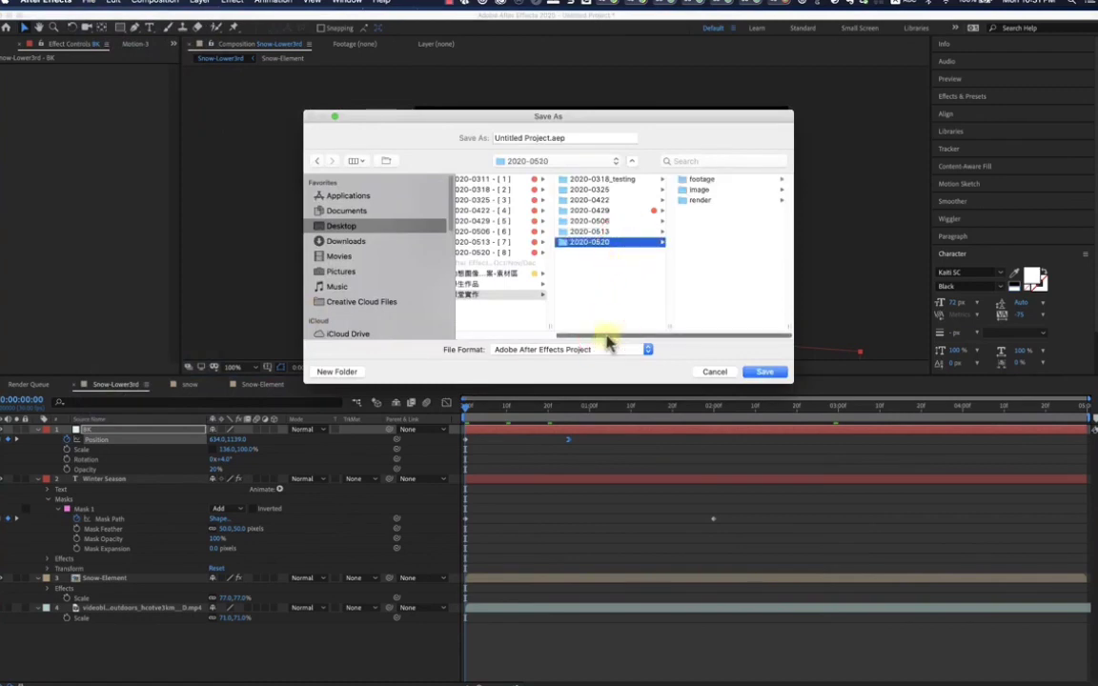
click(549, 139)
drag(549, 140, 360, 122)
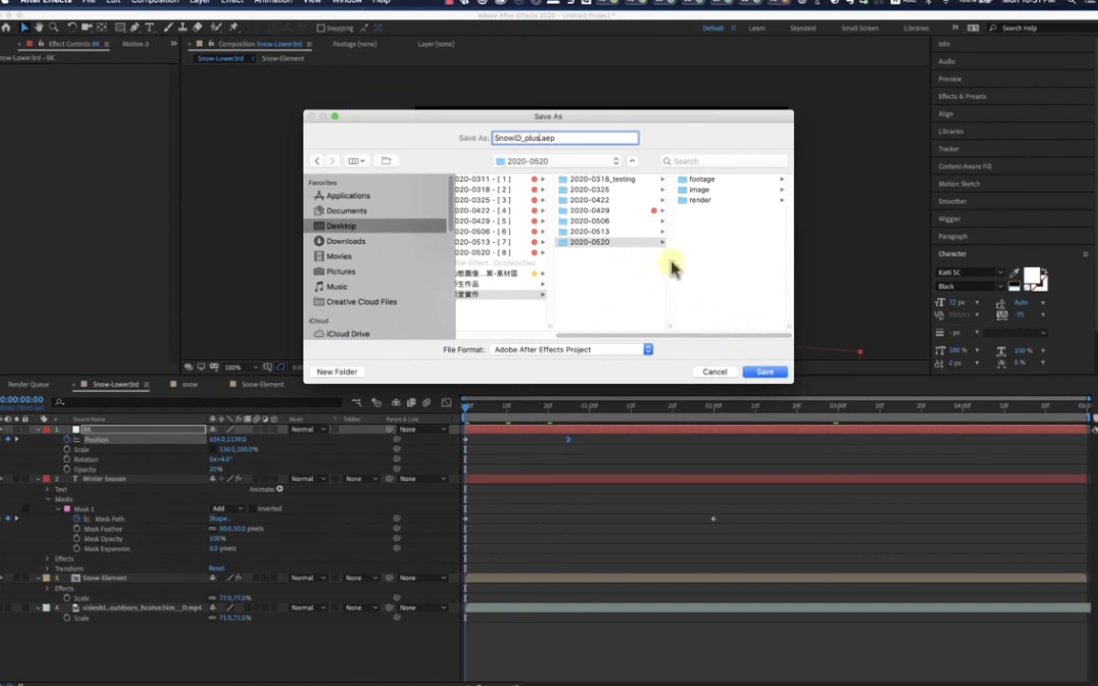
click(764, 372)
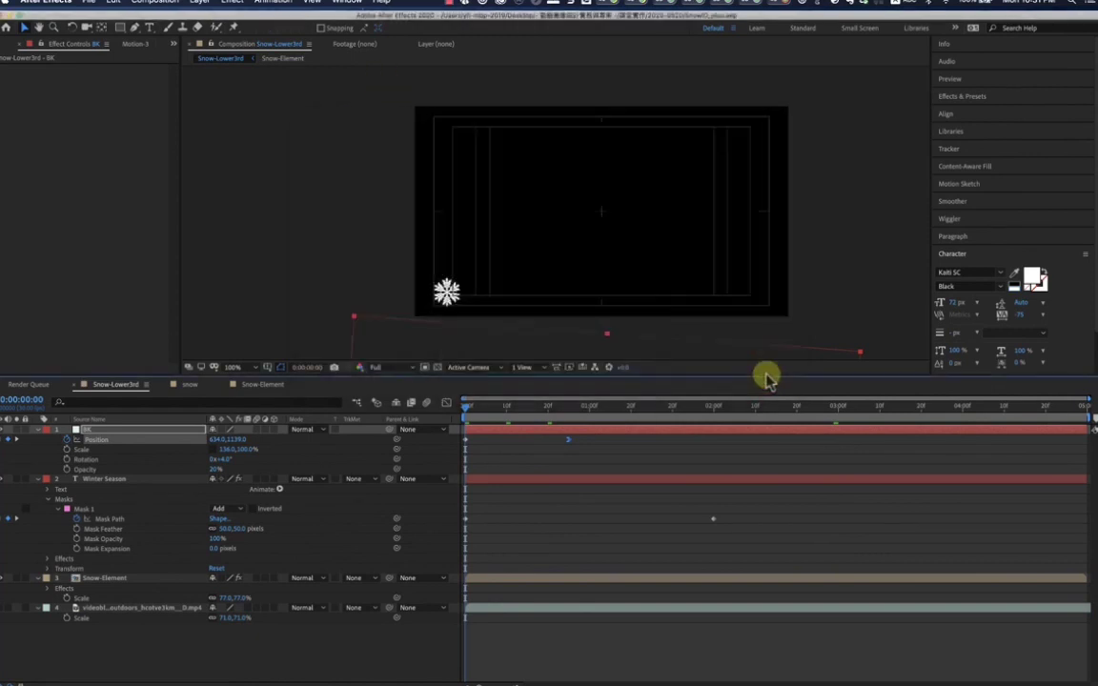
Step: Add the Snow-Lower3rd composition to the Render Queue
click(153, 3)
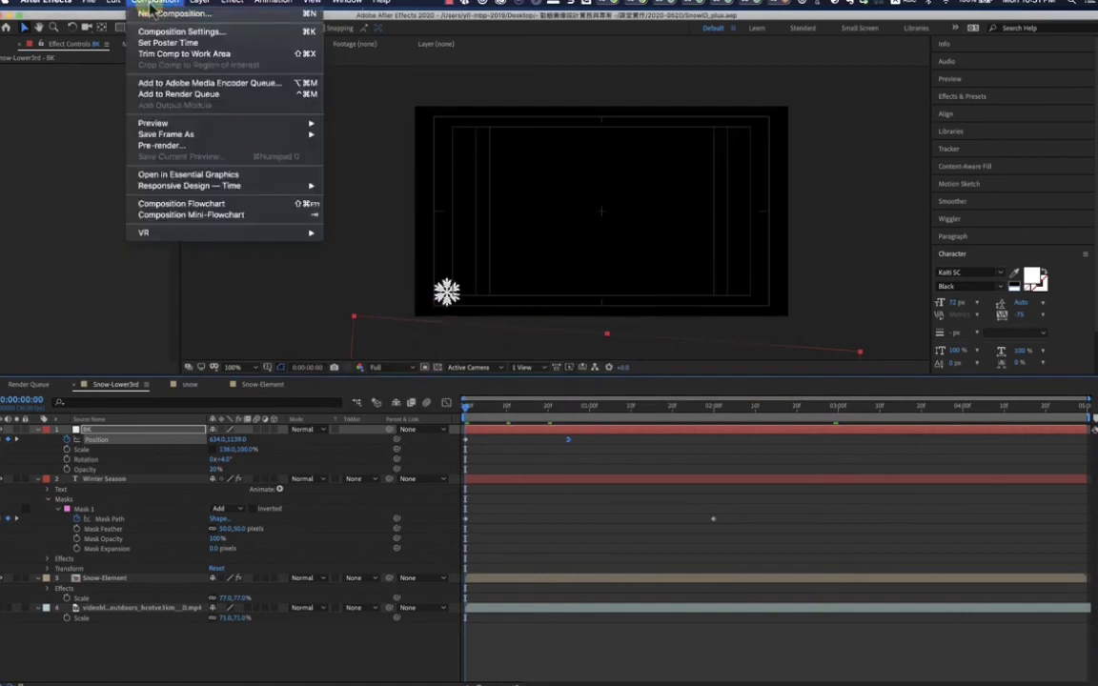
mouse_move(189, 124)
click(192, 95)
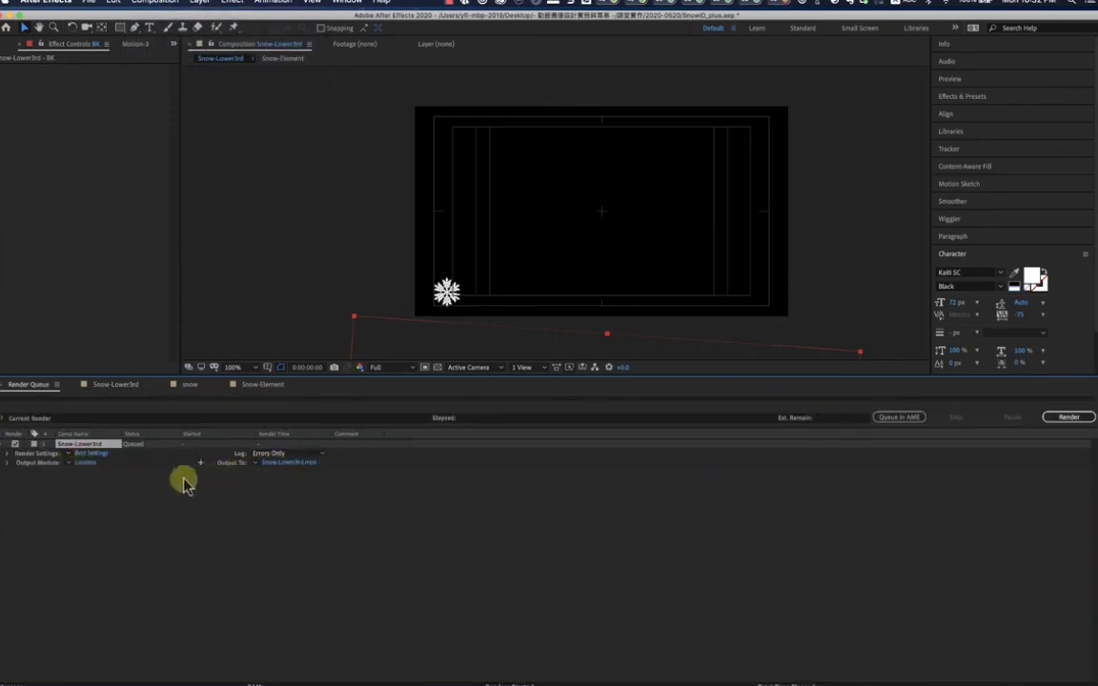
Step: Set the output module's channels to RGB + Alpha, keeping the QuickTime format with the Animation codec
click(92, 464)
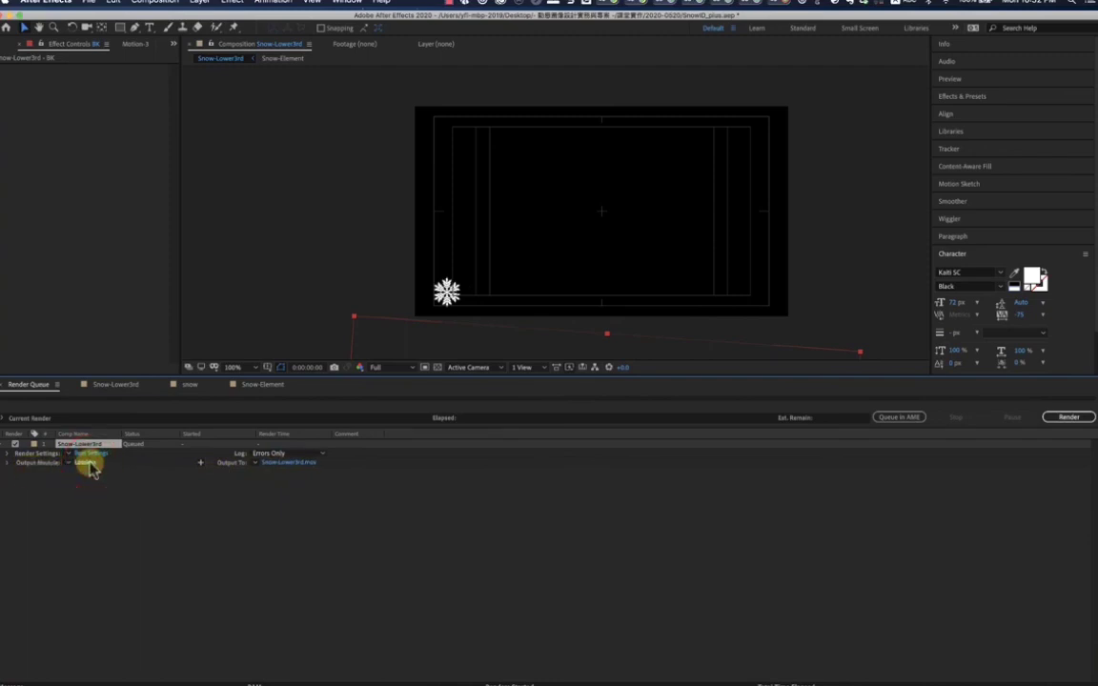
drag(221, 64, 613, 167)
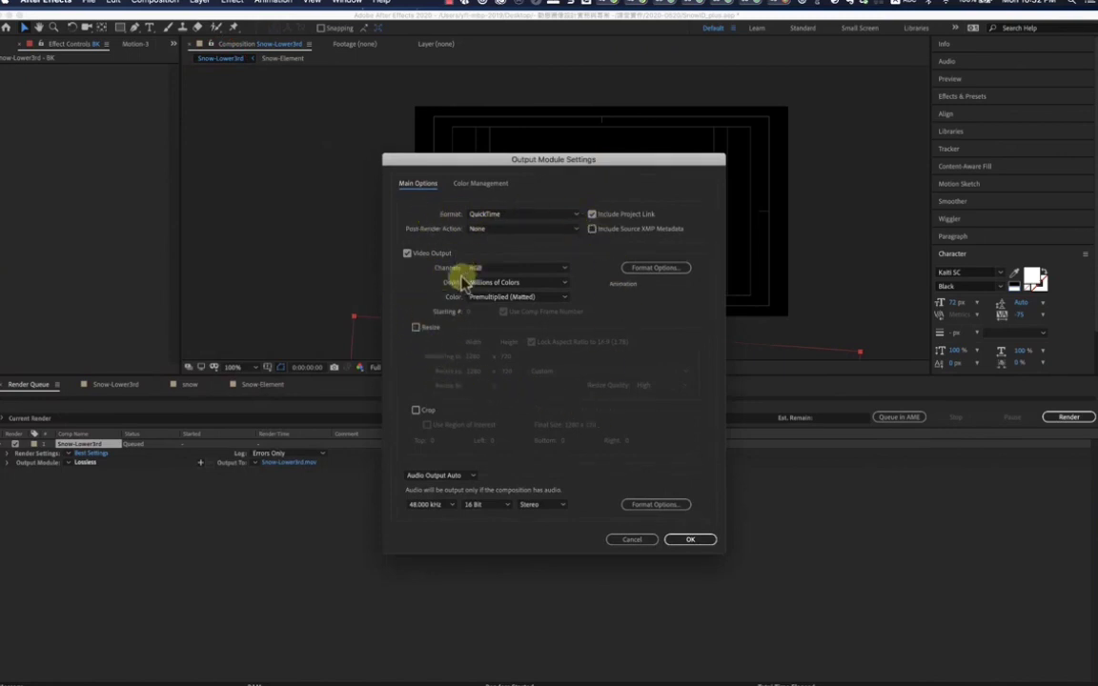
click(505, 270)
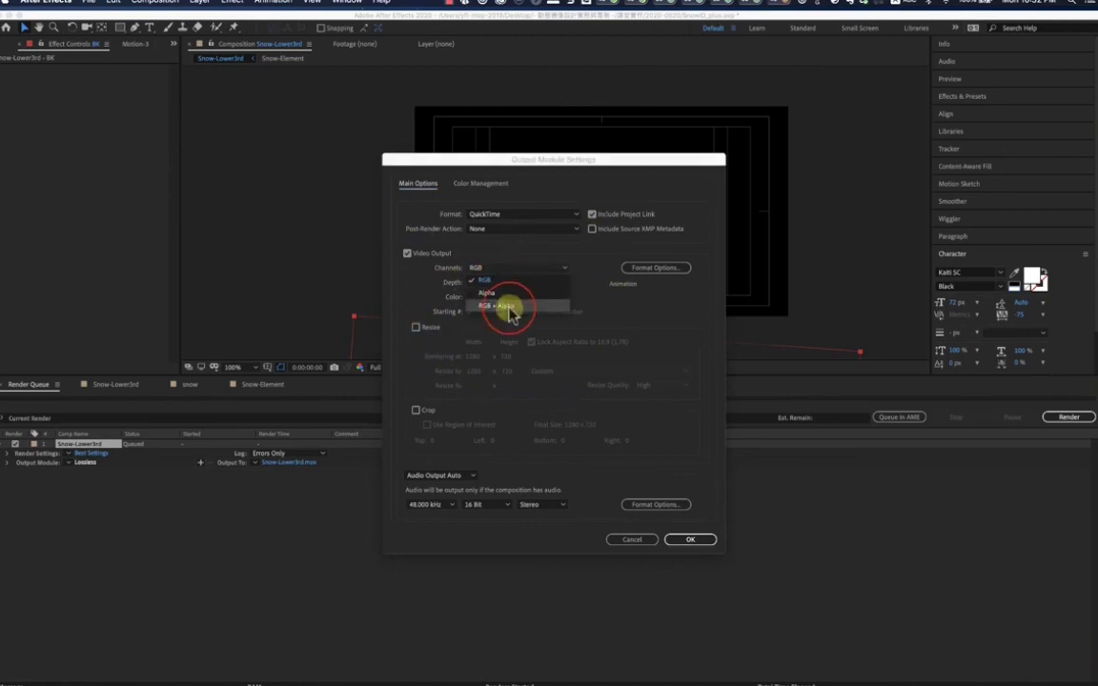
click(505, 307)
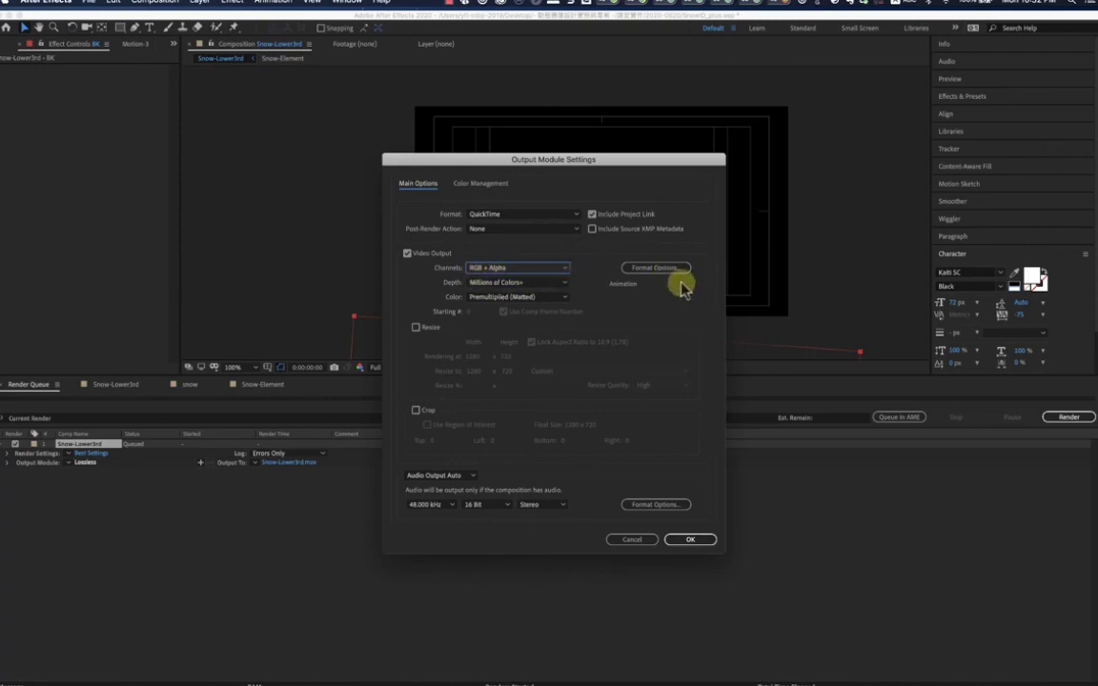
click(652, 271)
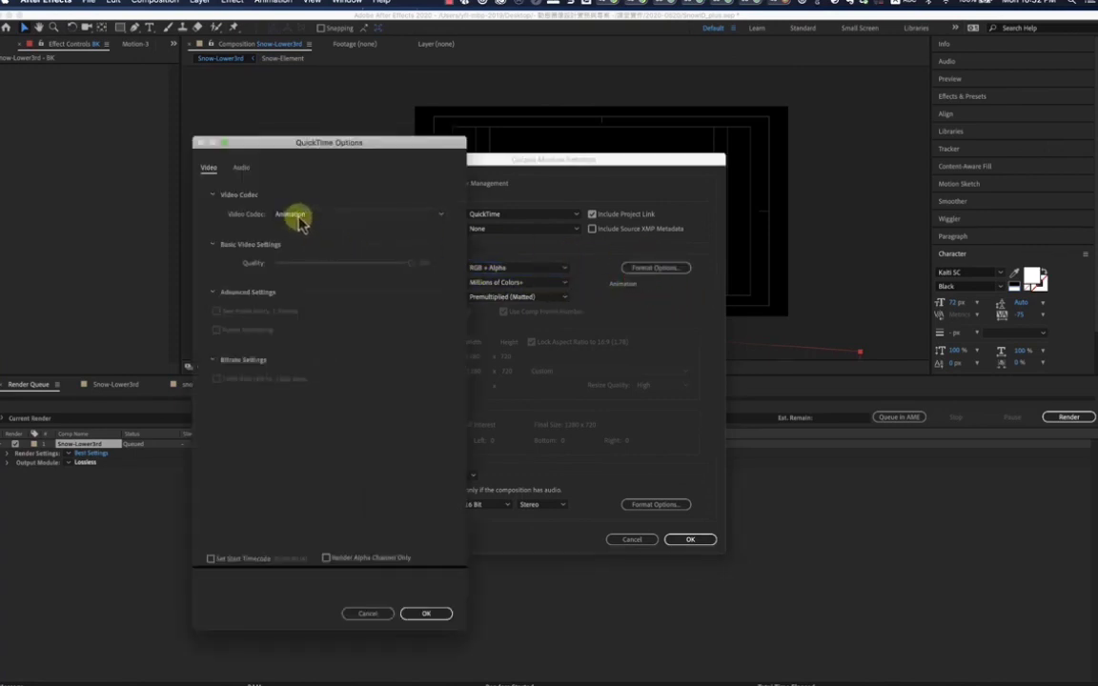
click(426, 613)
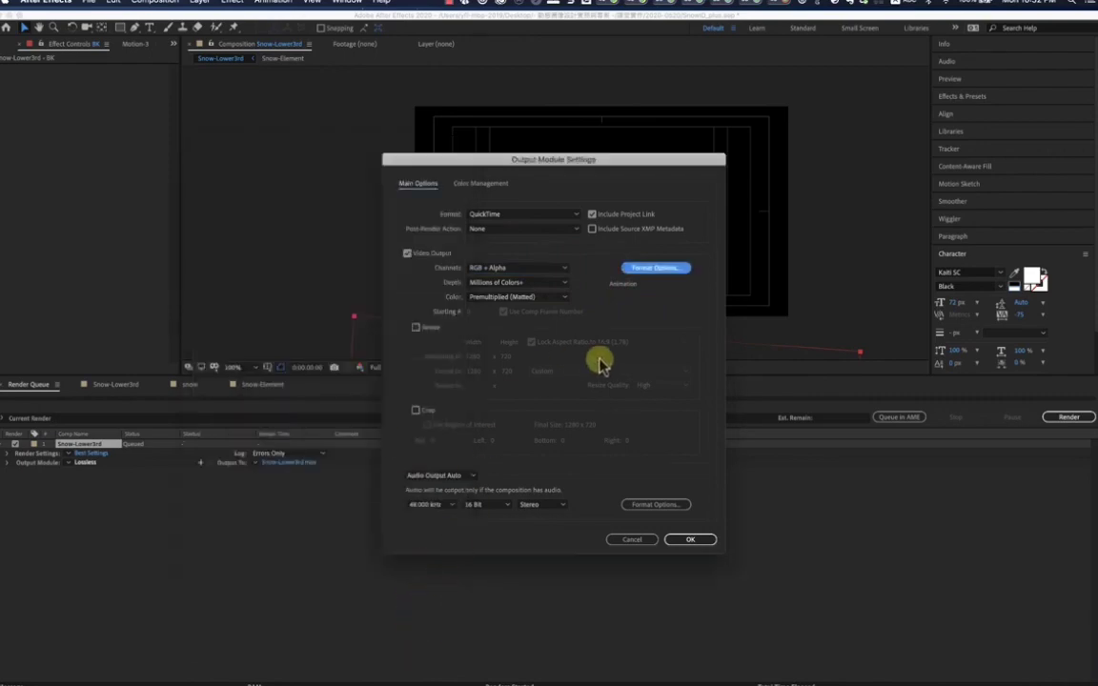
click(692, 541)
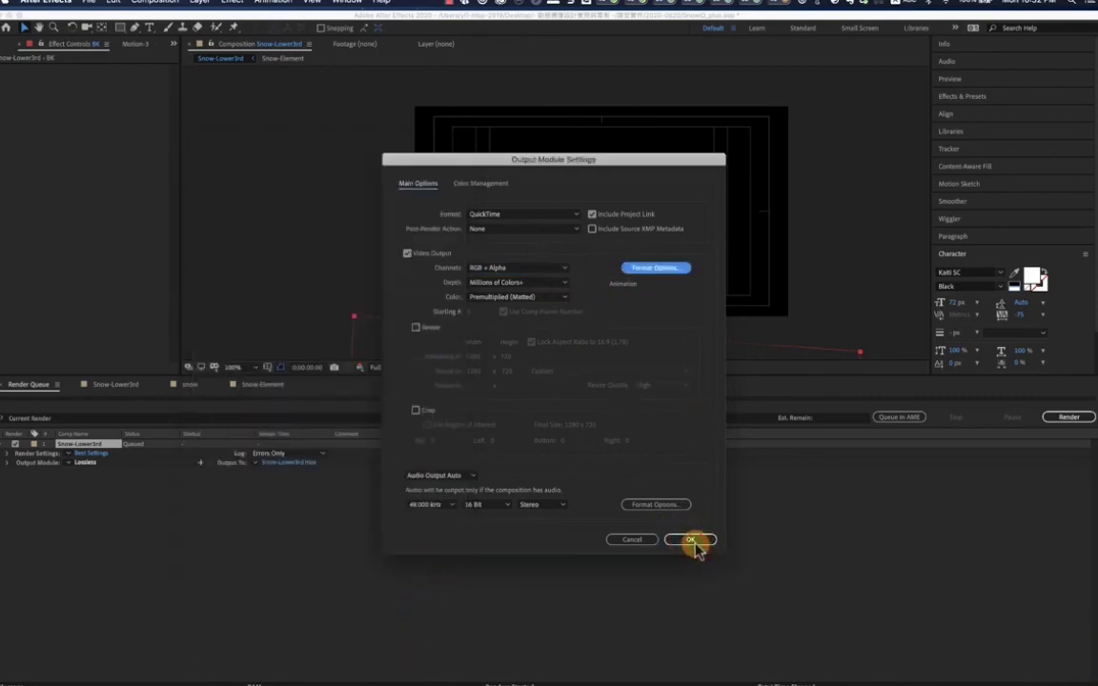
Step: Set the output file to Snow-Lower3rd_RGBA.mov in the 2020-0520 project's render folder and render the composition
click(303, 464)
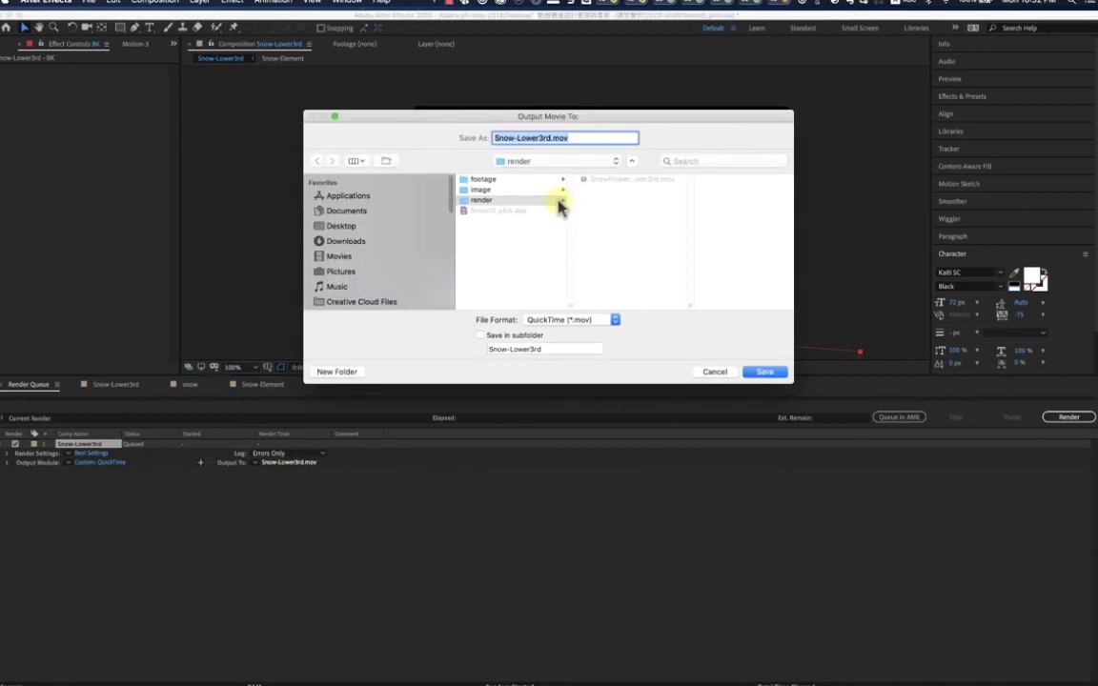
click(558, 161)
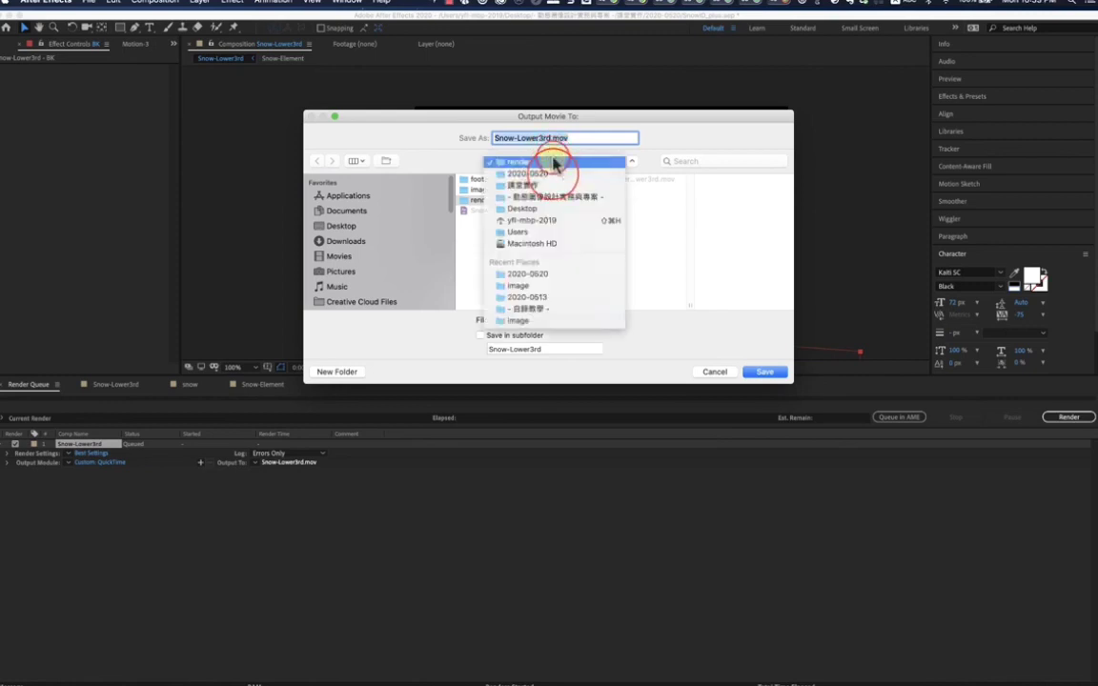
click(553, 175)
click(529, 199)
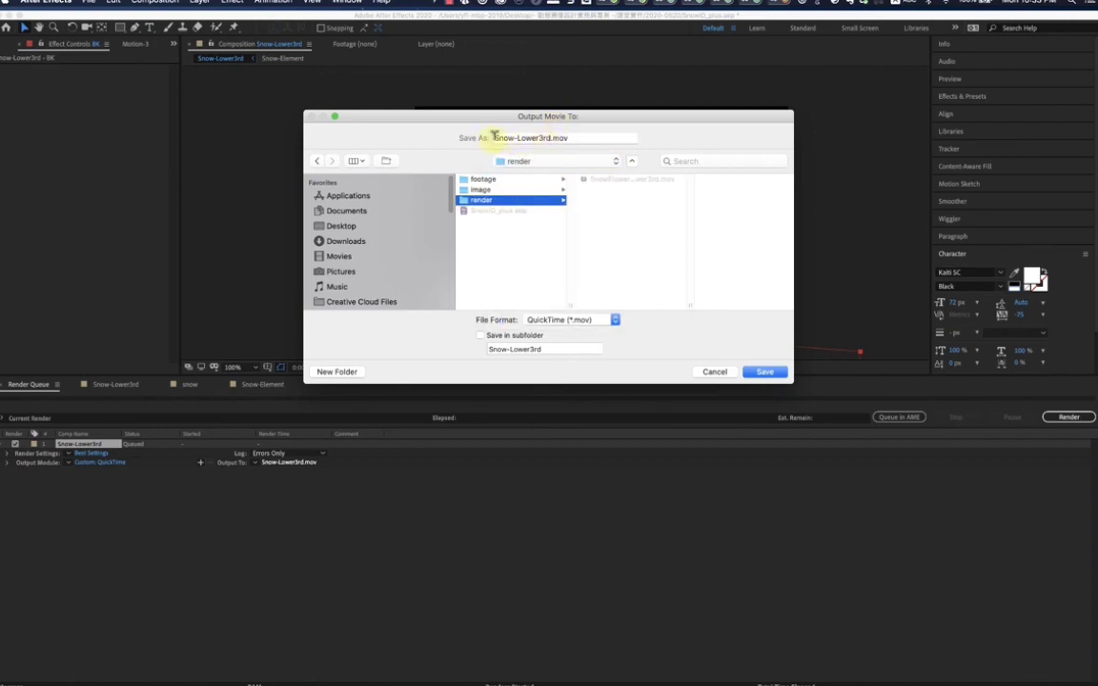
click(550, 138)
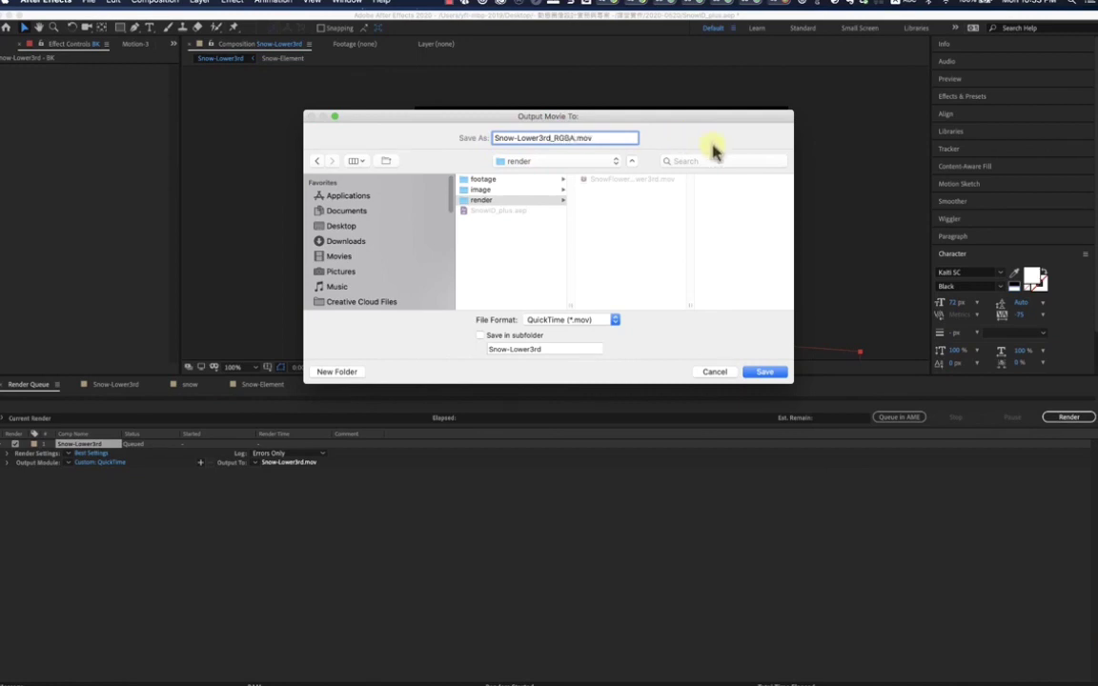
click(764, 372)
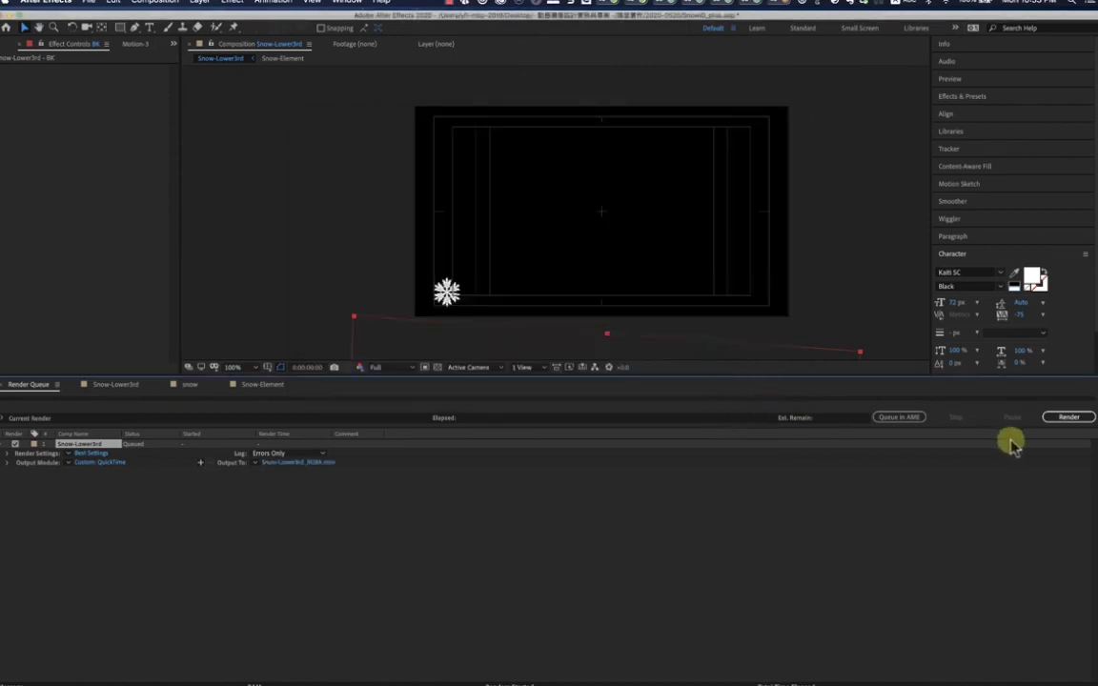
click(1068, 417)
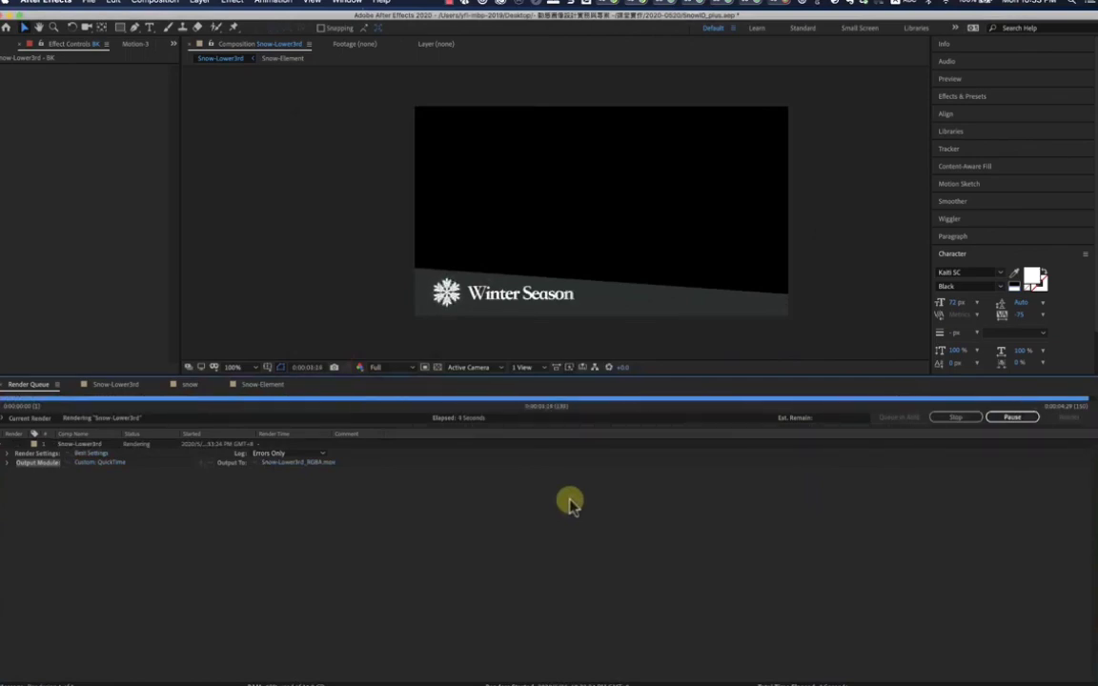
Step: Switch to Finder and locate Snow-Lower3rd_RGBA.mov in the render folder of the 2020-0520 project
key(ctrl+Up)
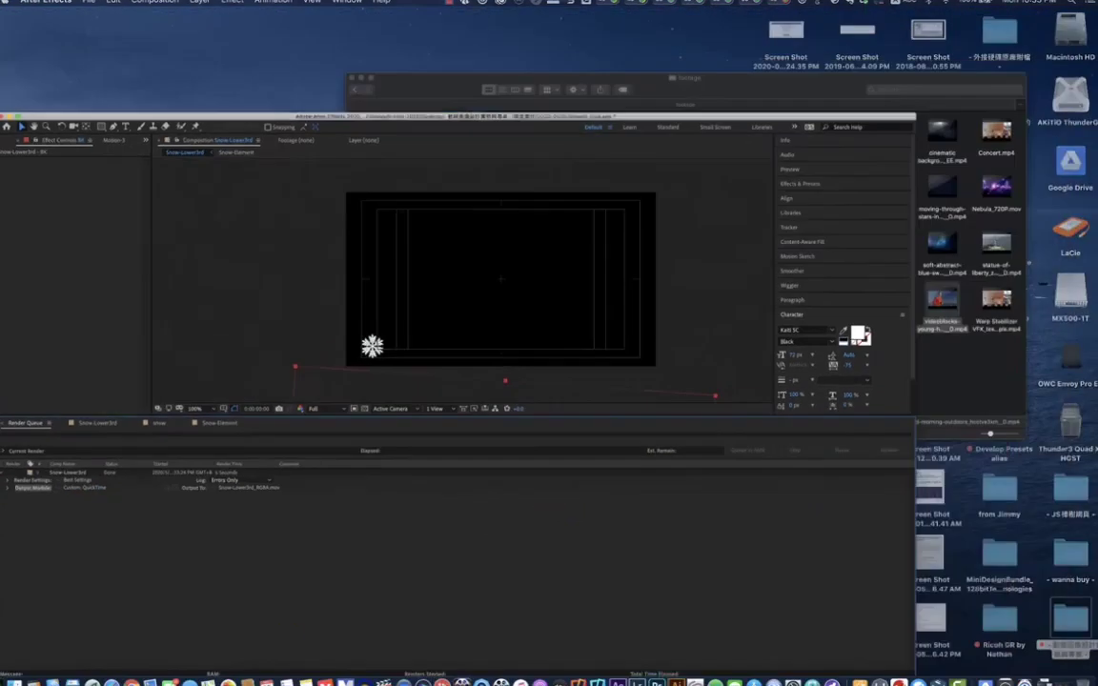
click(747, 214)
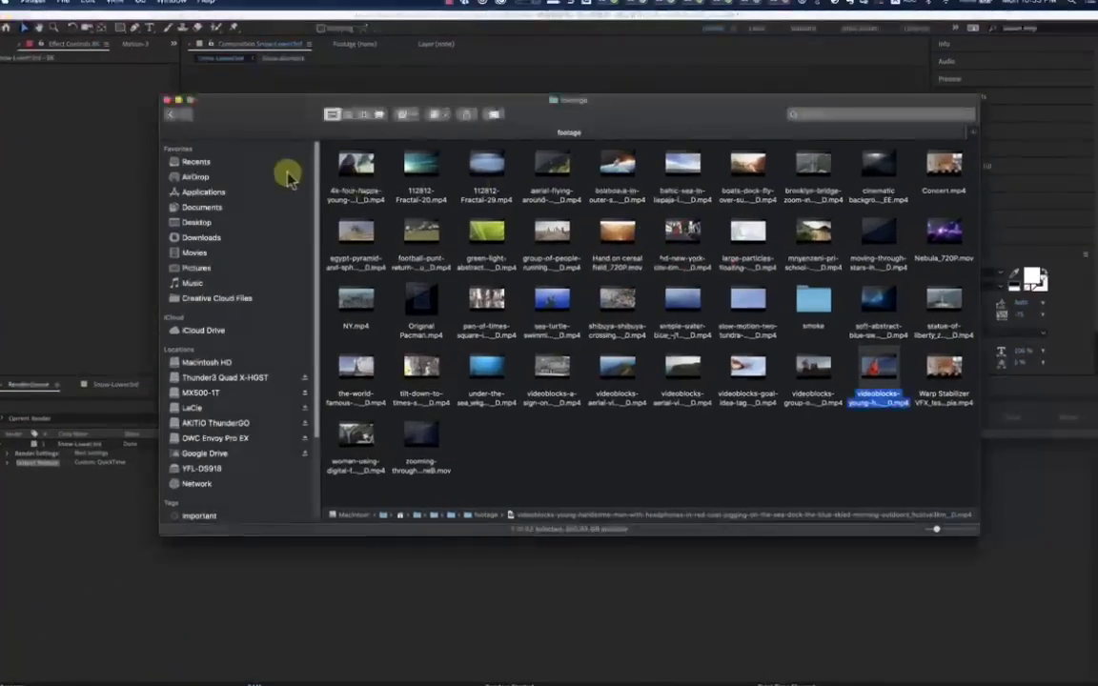
key(super+3)
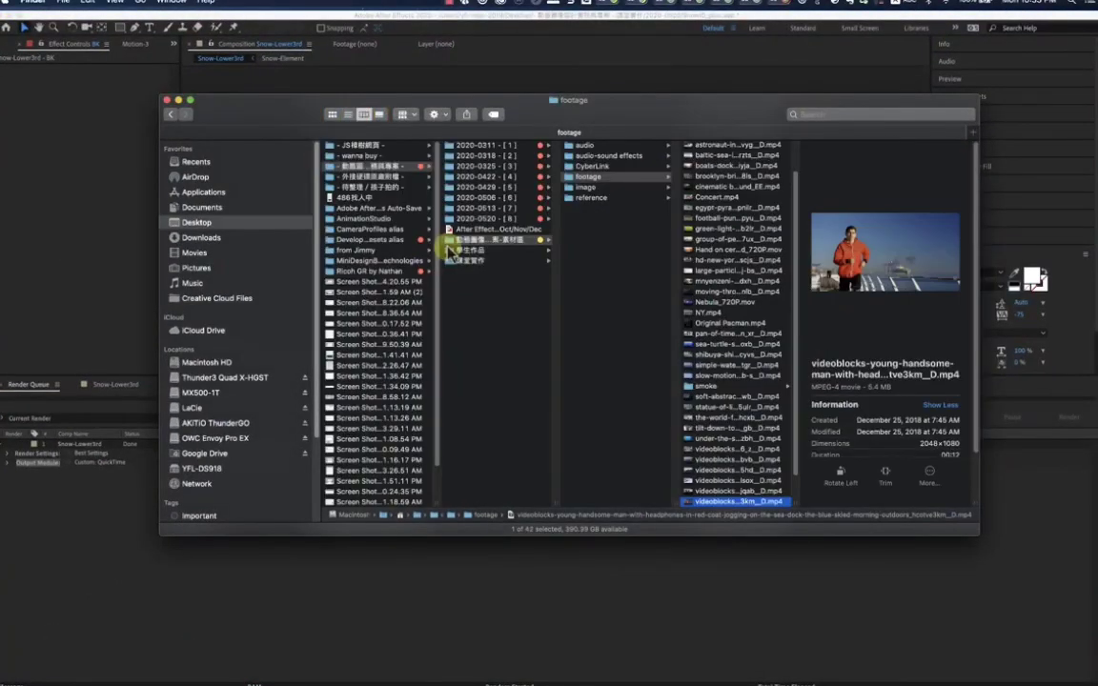
click(539, 219)
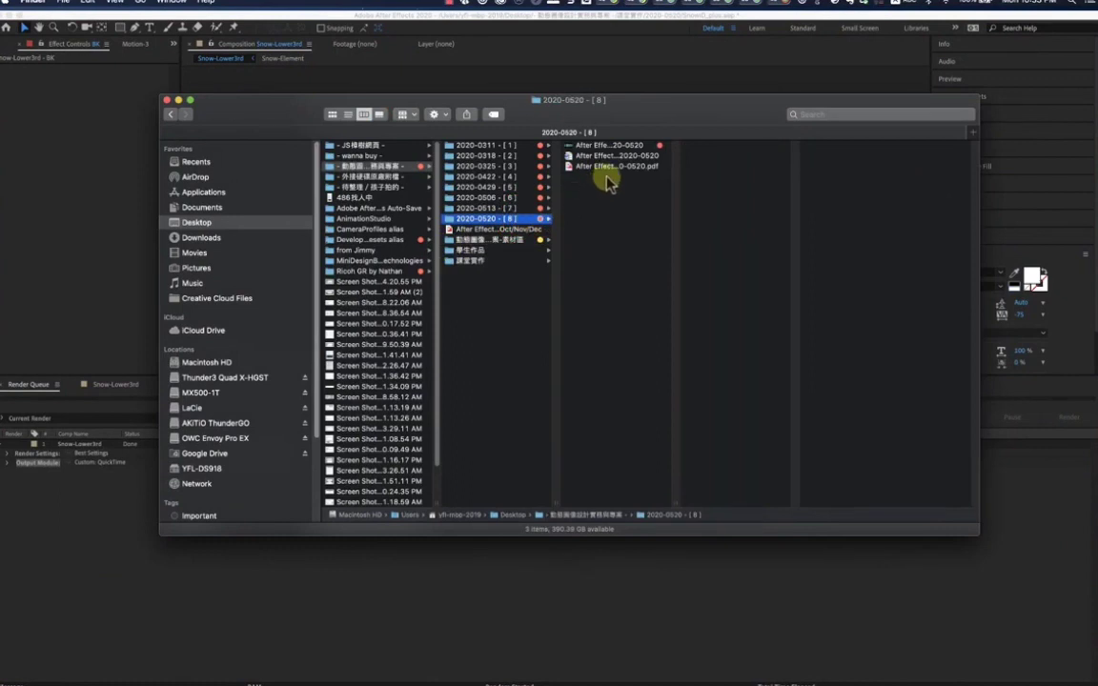
click(515, 250)
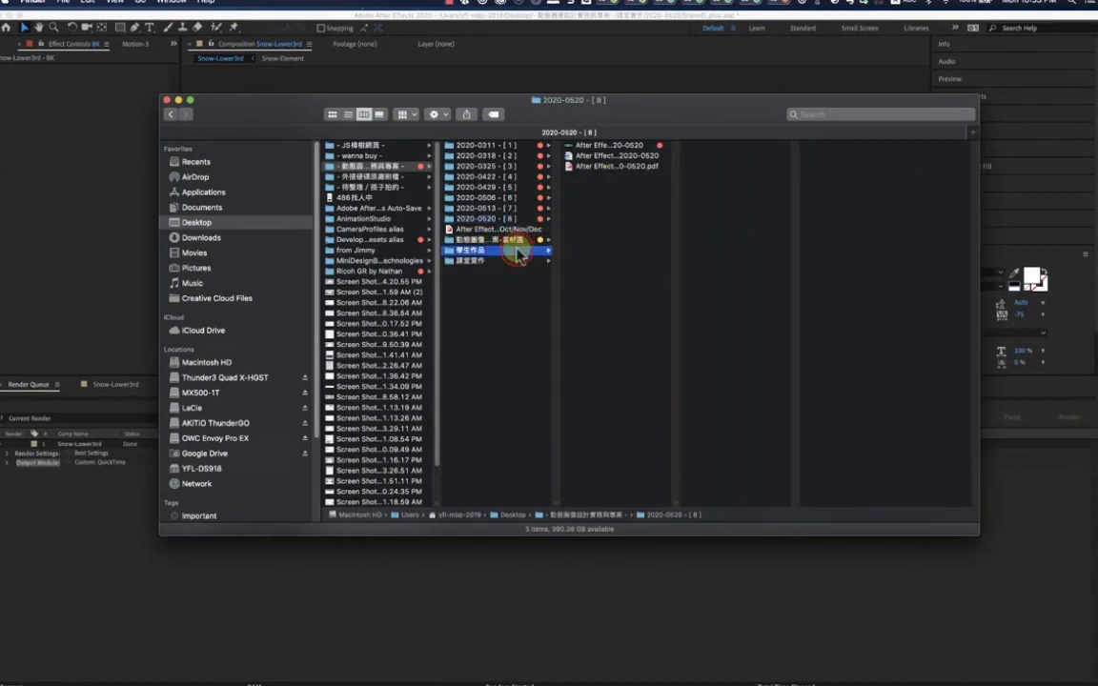
click(477, 261)
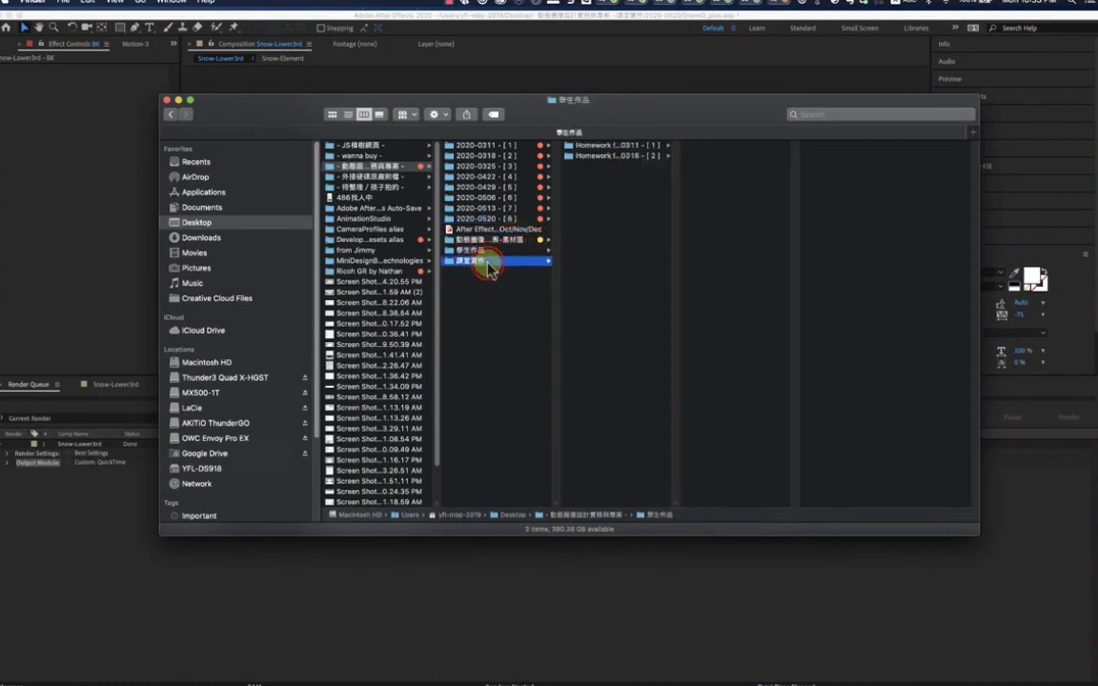
click(604, 209)
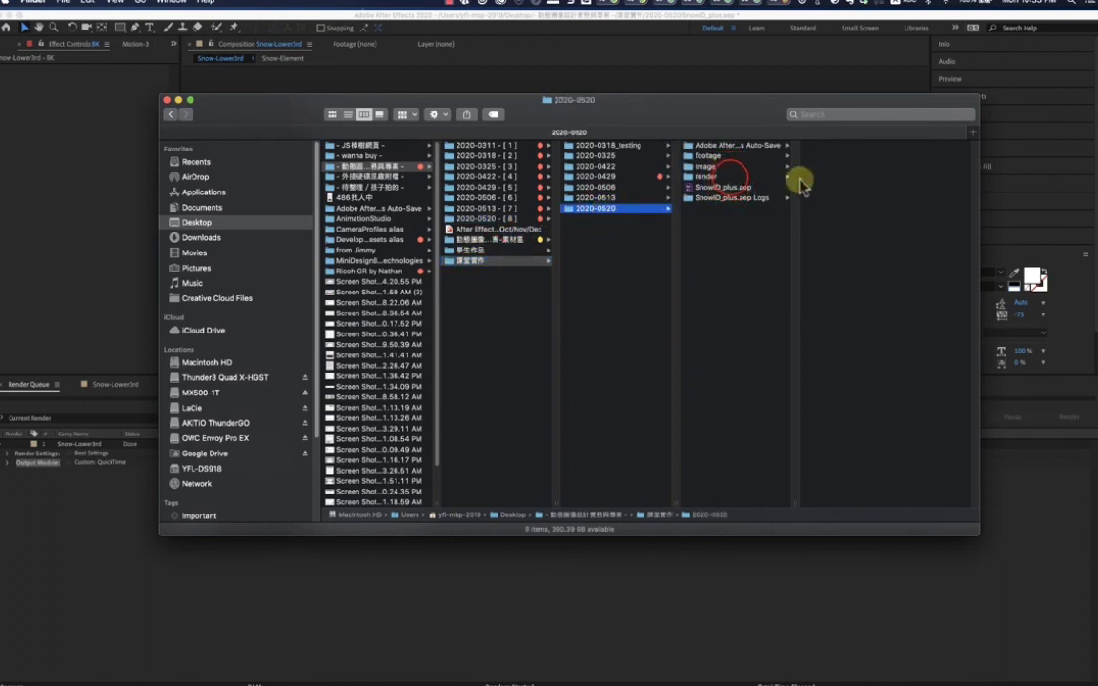
click(763, 177)
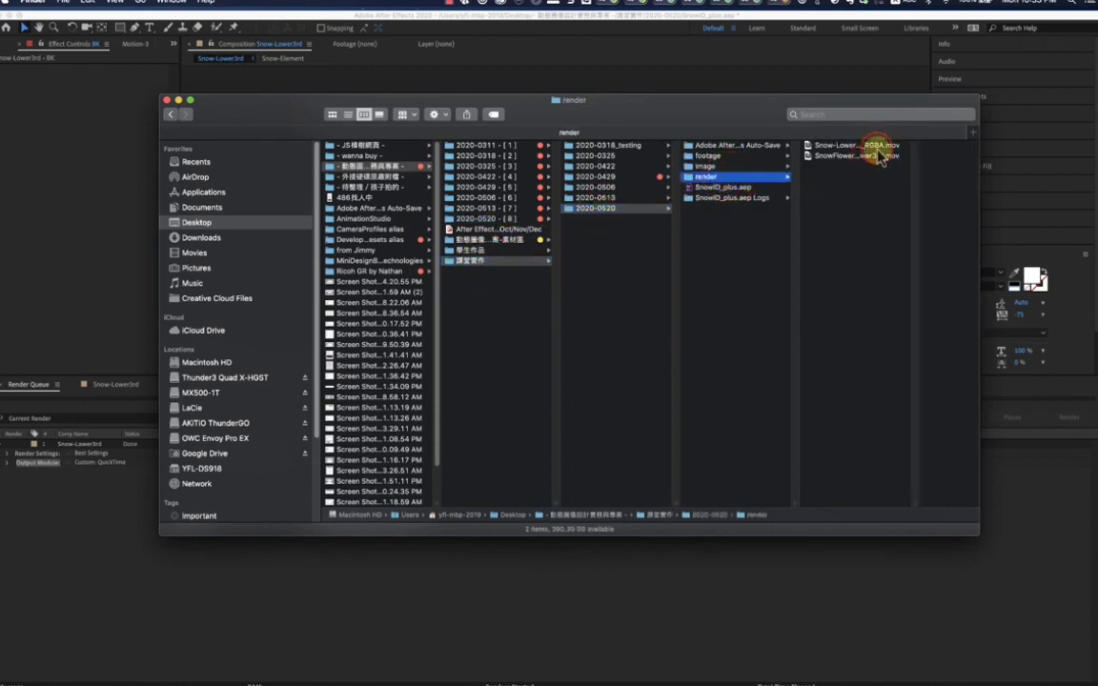
click(863, 146)
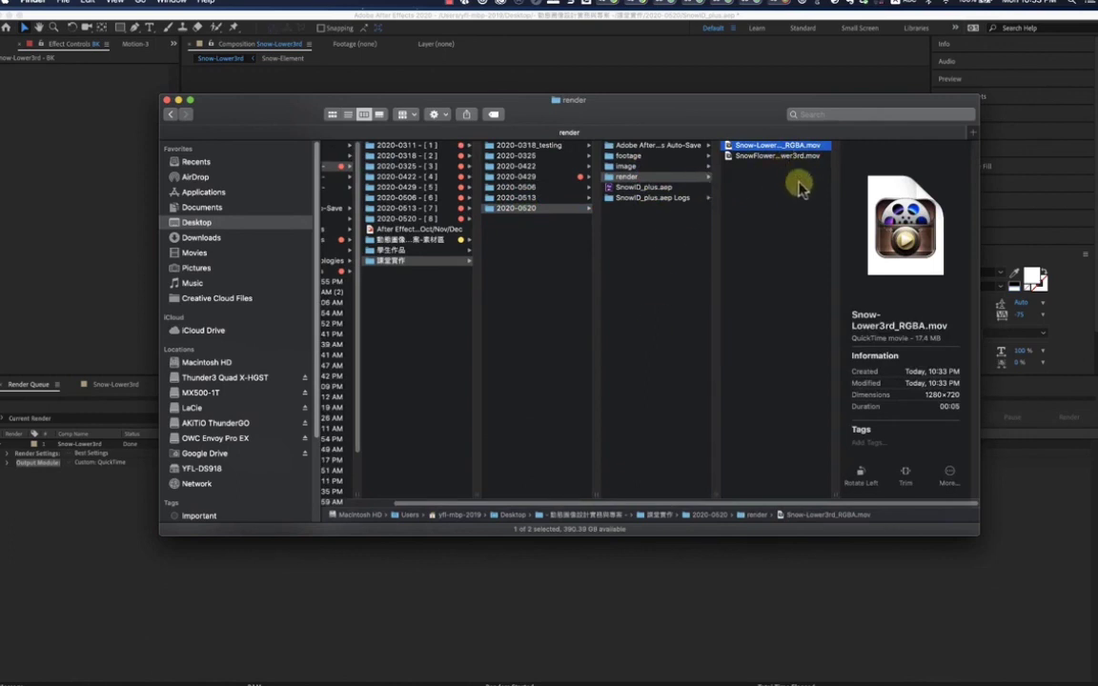
Step: Return to After Effects and import the astronaut-in-outer-space clip into the project's footage folder, creating a composition from it
click(627, 59)
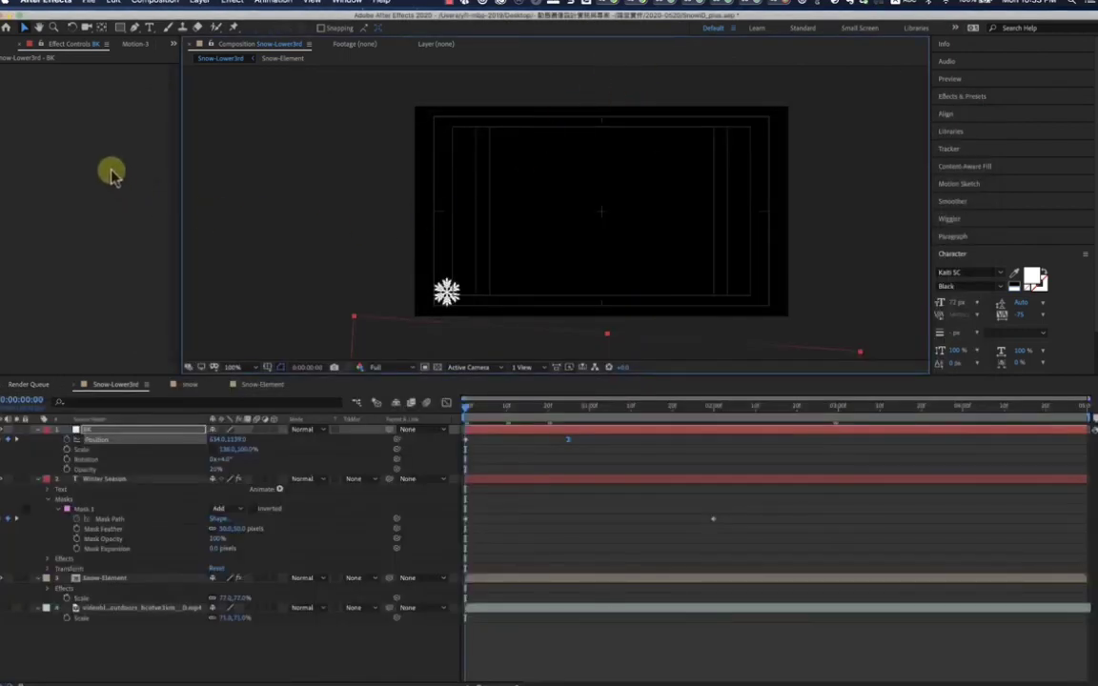
click(10, 43)
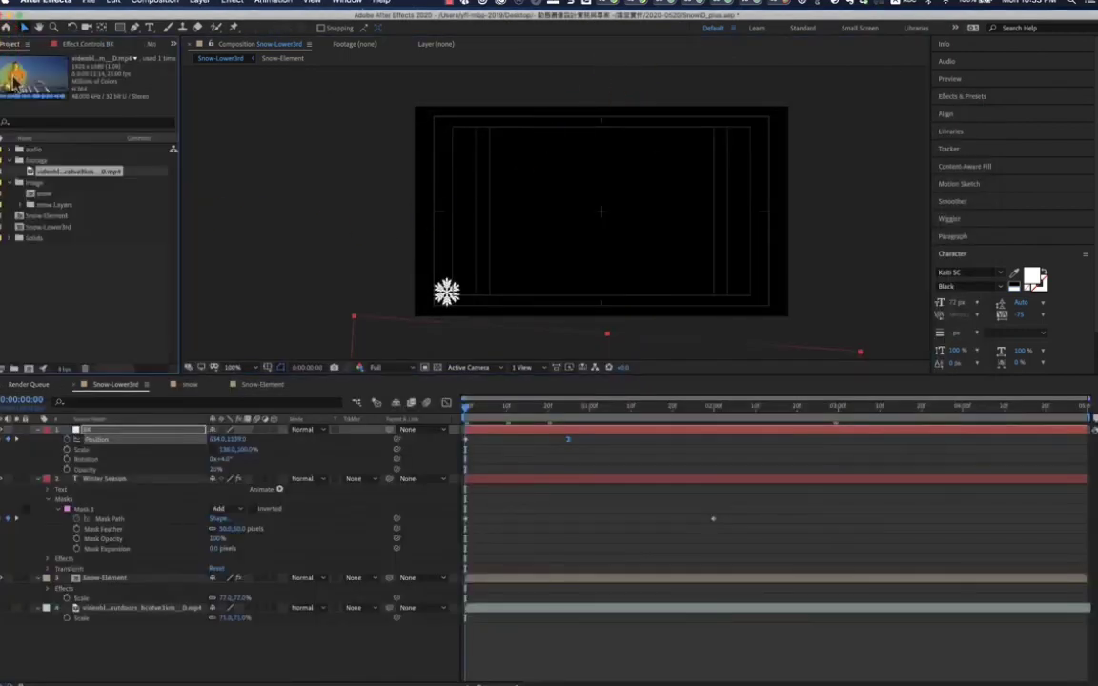
click(46, 172)
click(54, 161)
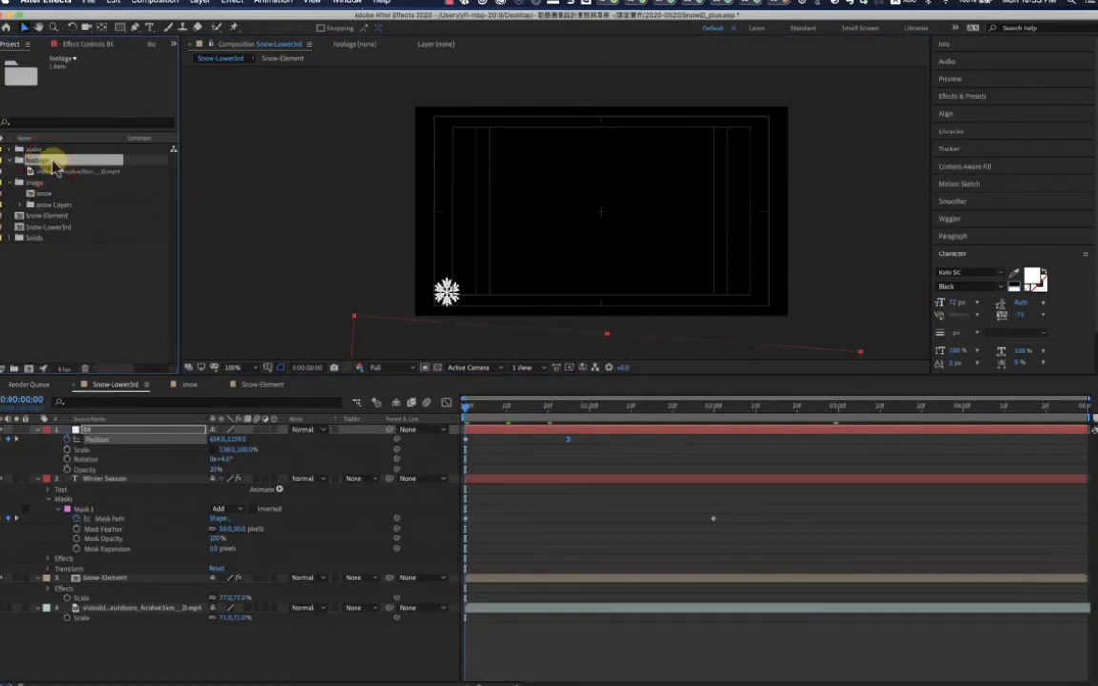
key(super+i)
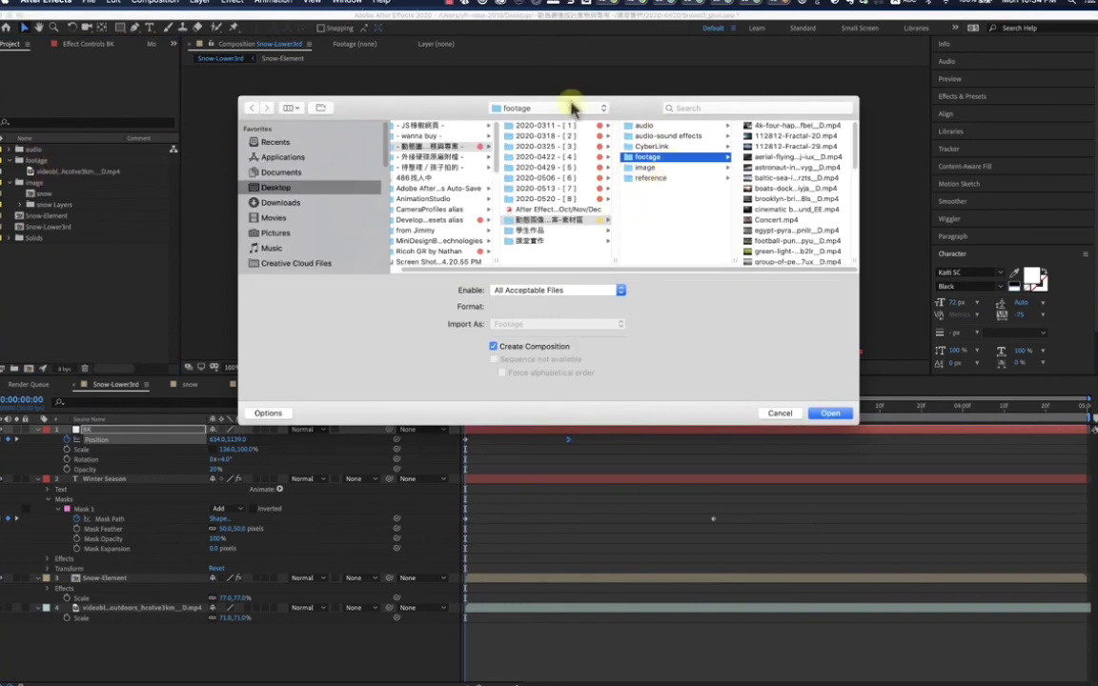
click(288, 108)
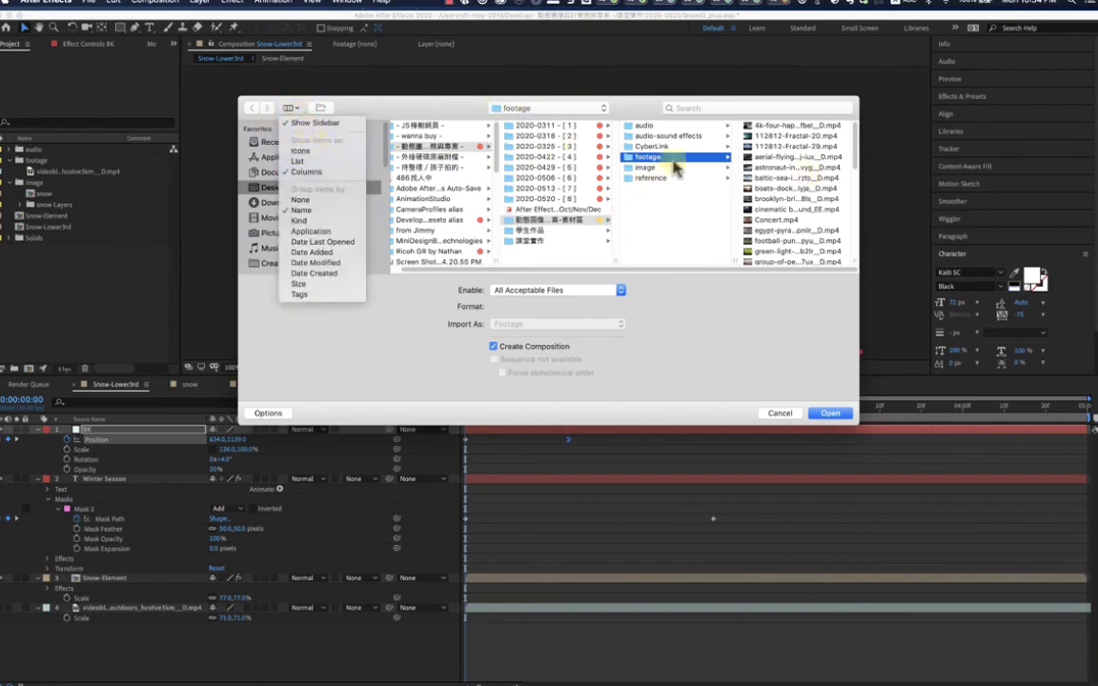
click(309, 150)
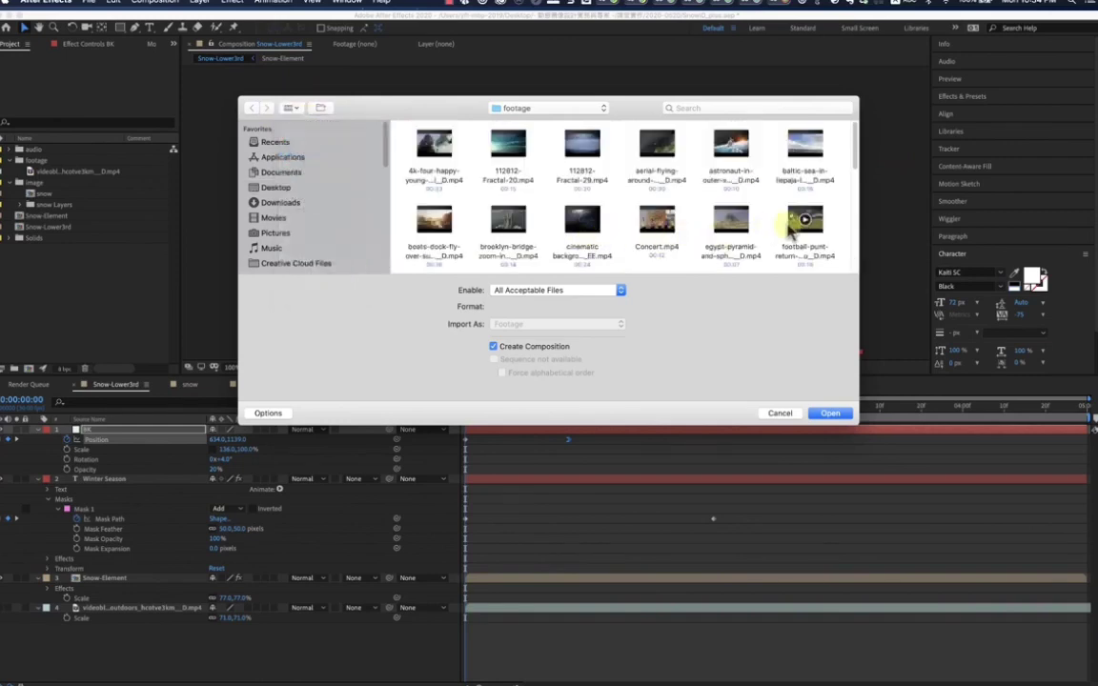
click(743, 186)
click(826, 415)
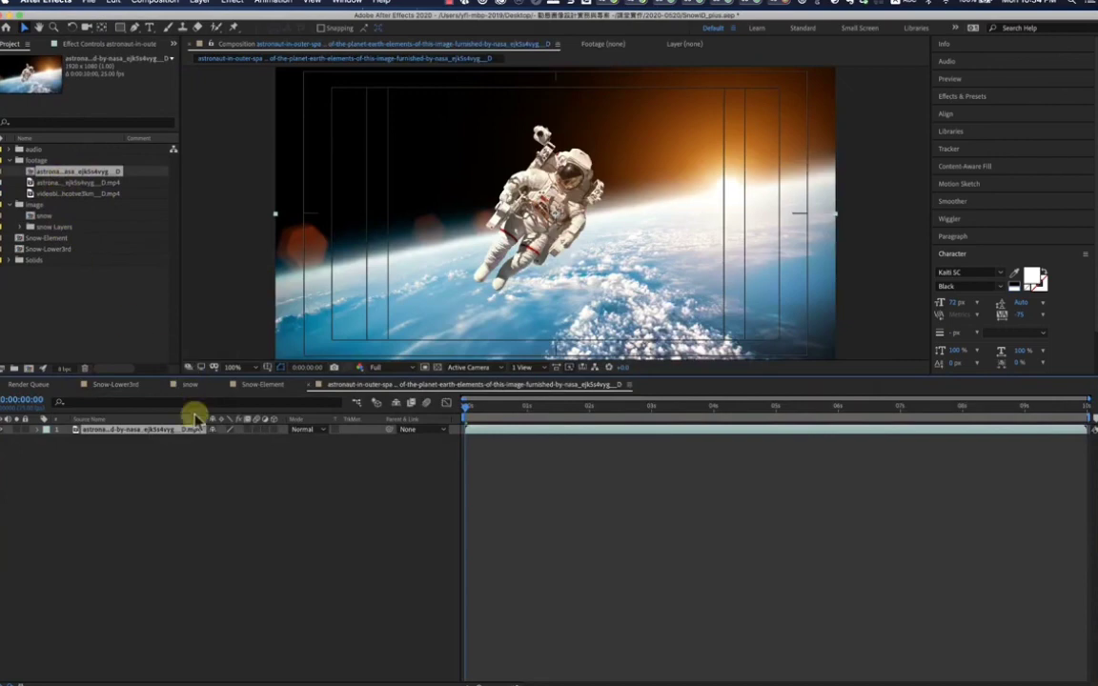
Step: Go back to the Snow-Lower3rd composition and collapse the properties of all its layers
click(262, 386)
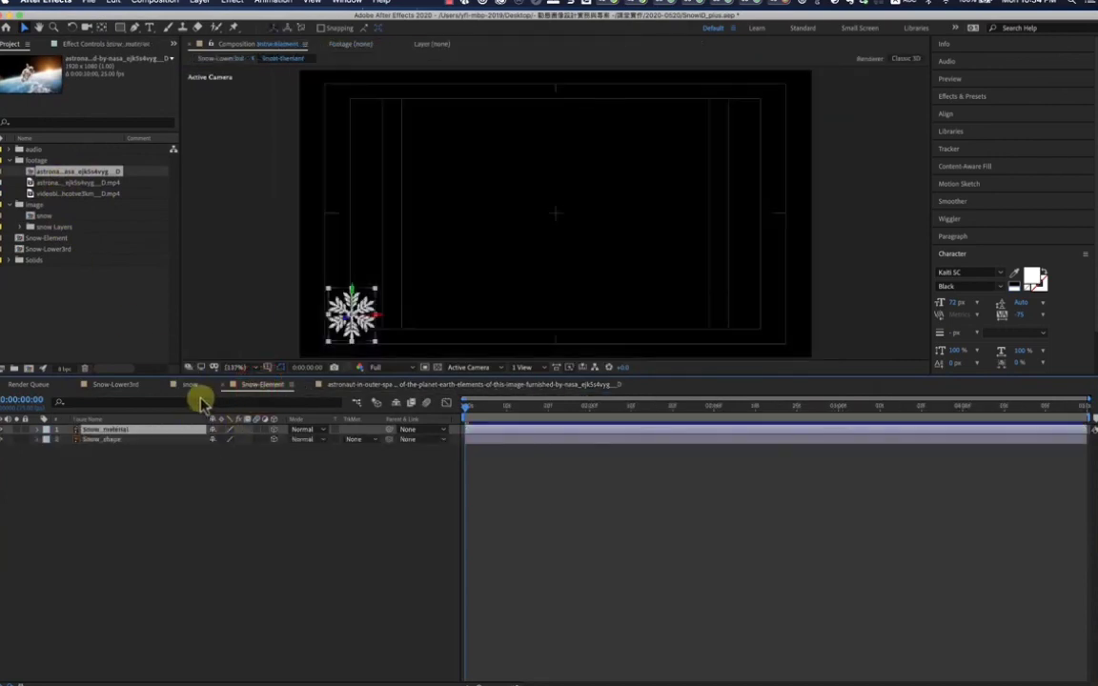
click(112, 388)
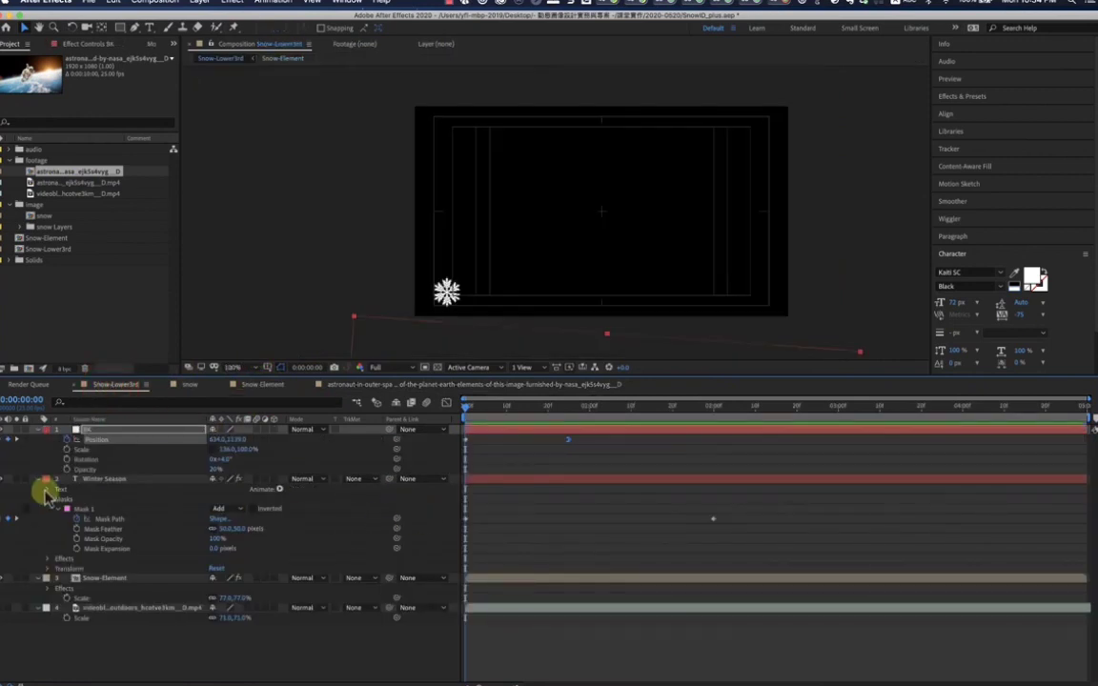
click(38, 430)
click(37, 440)
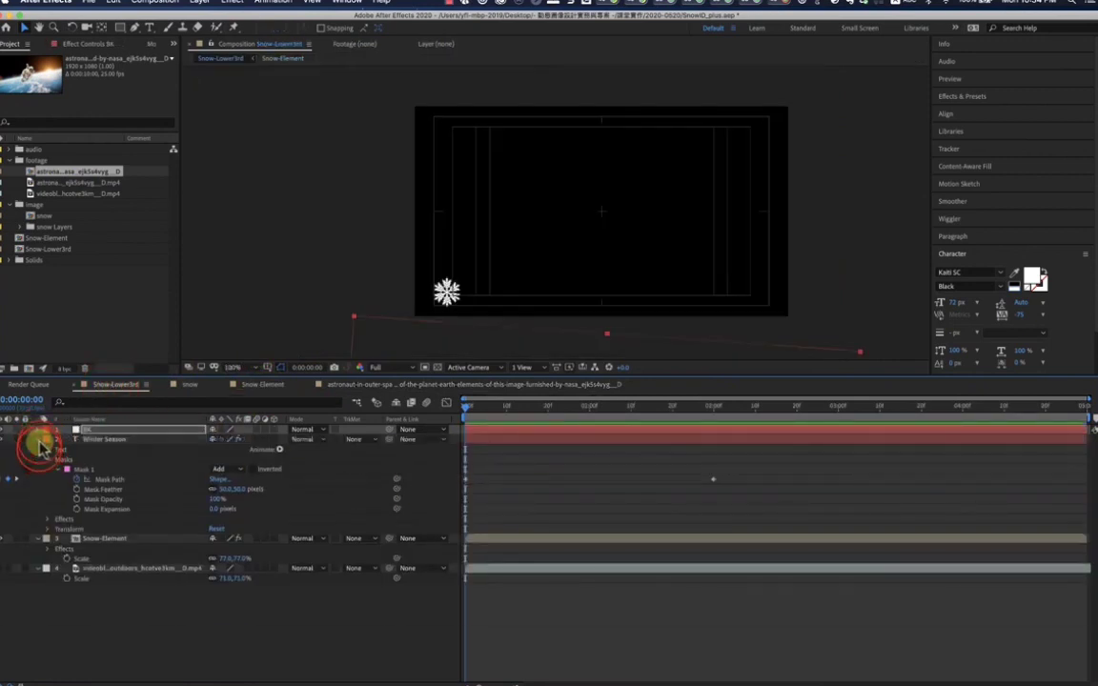
click(37, 450)
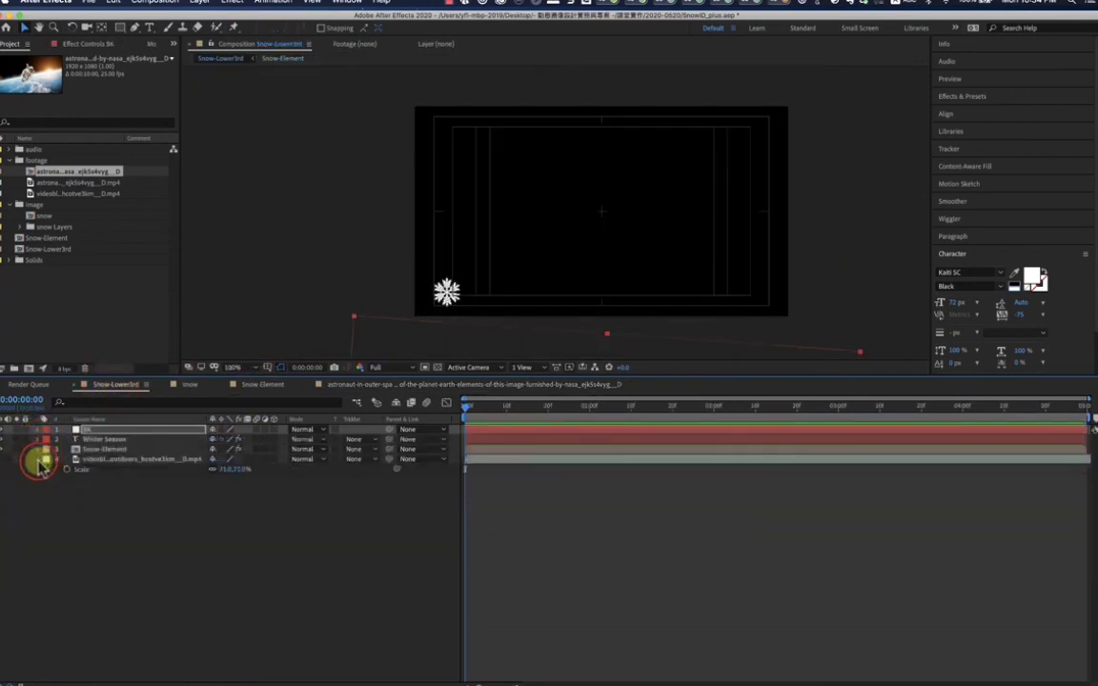
click(37, 460)
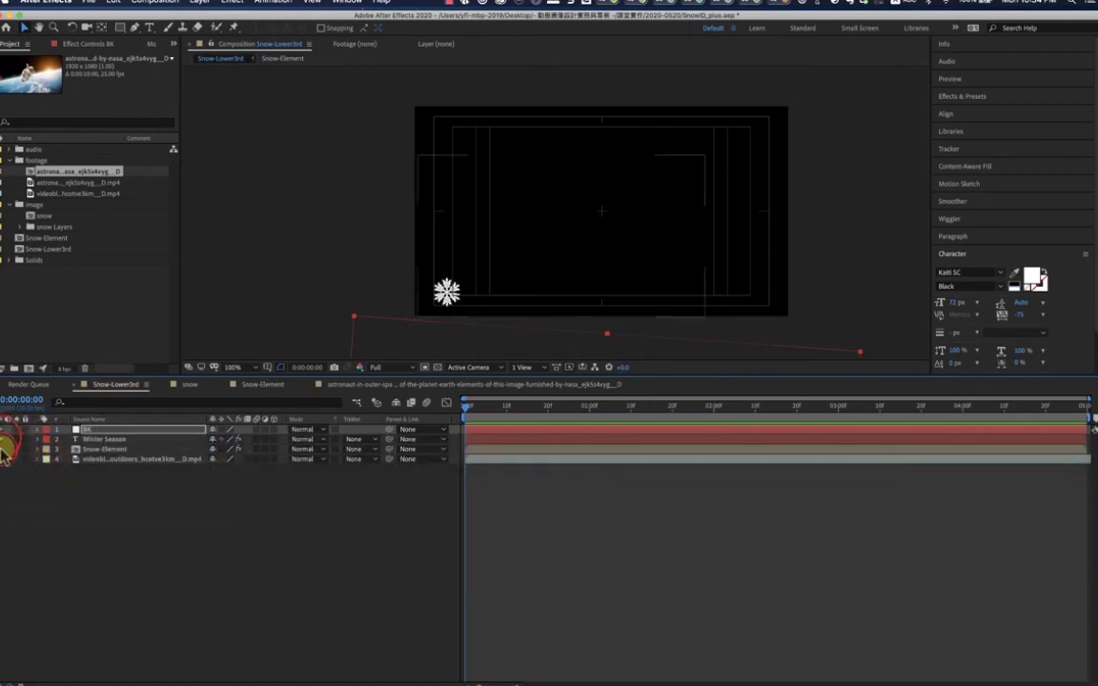
Step: Hide the BK, Winter Season and Snow-Element layers and add the astronaut composition as the top layer of Snow-Lower3rd
click(2, 450)
click(5, 430)
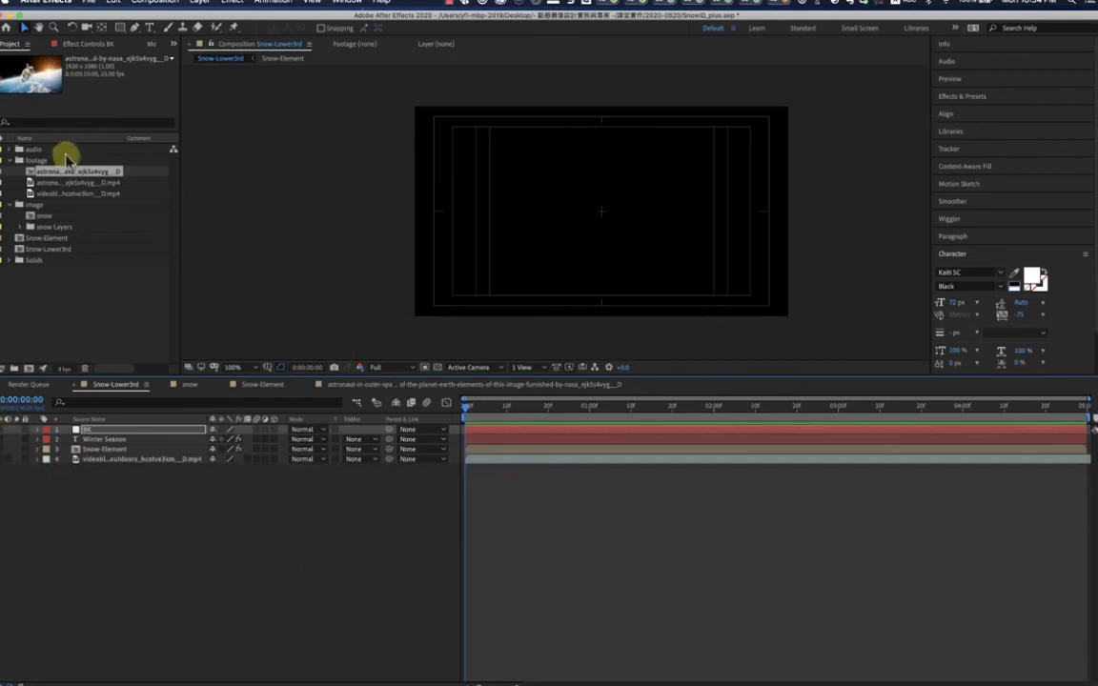
drag(71, 179, 98, 429)
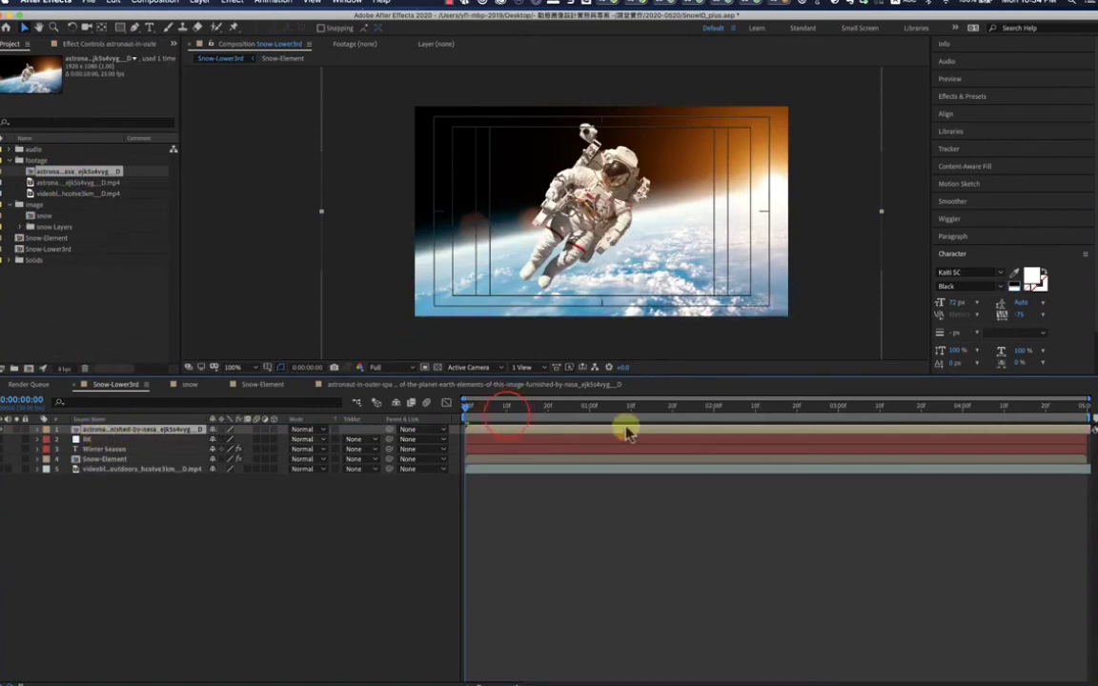
Step: Scrub through the astronaut footage in the timeline and return to the first frame
drag(466, 406, 643, 406)
drag(697, 434, 362, 448)
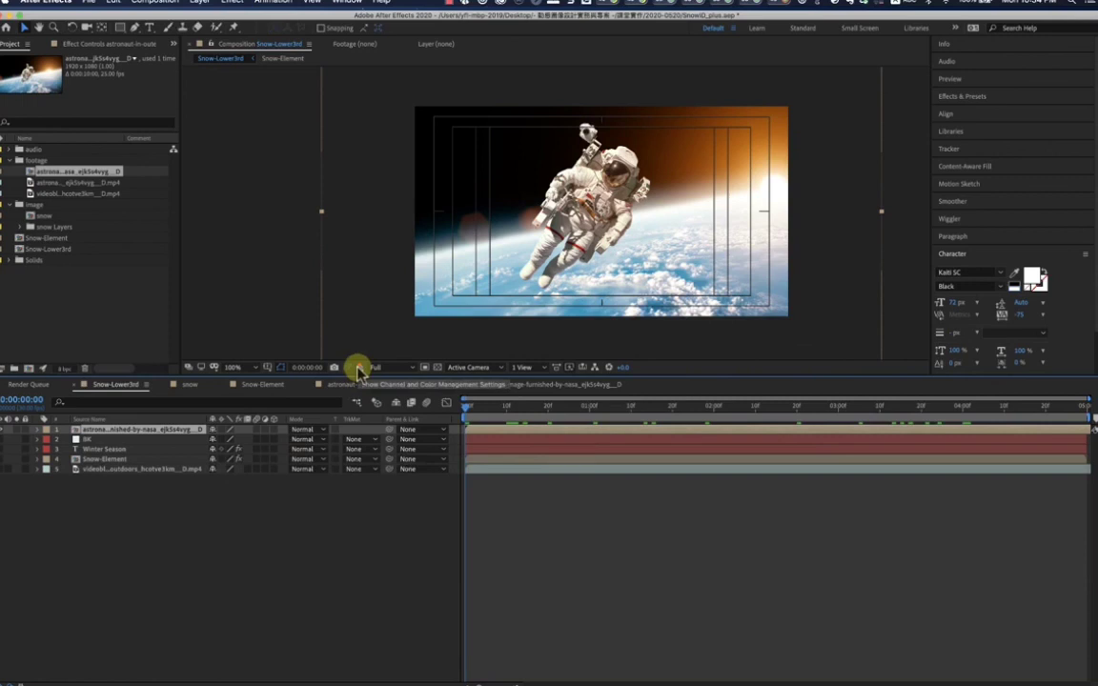
drag(463, 403, 777, 419)
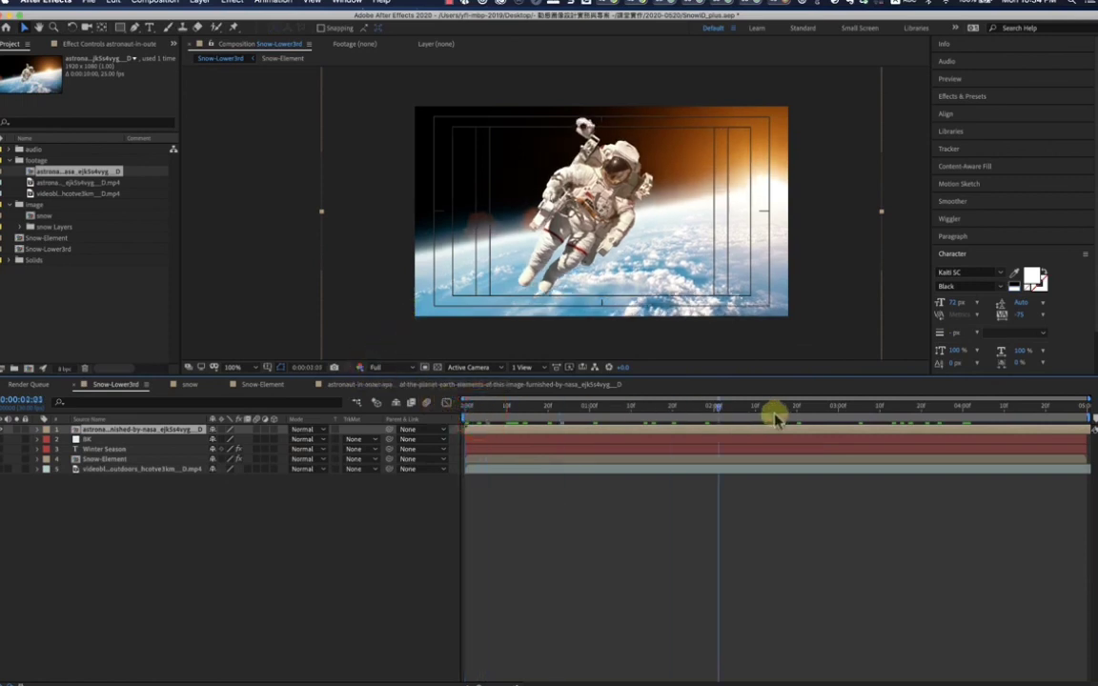
key(Home)
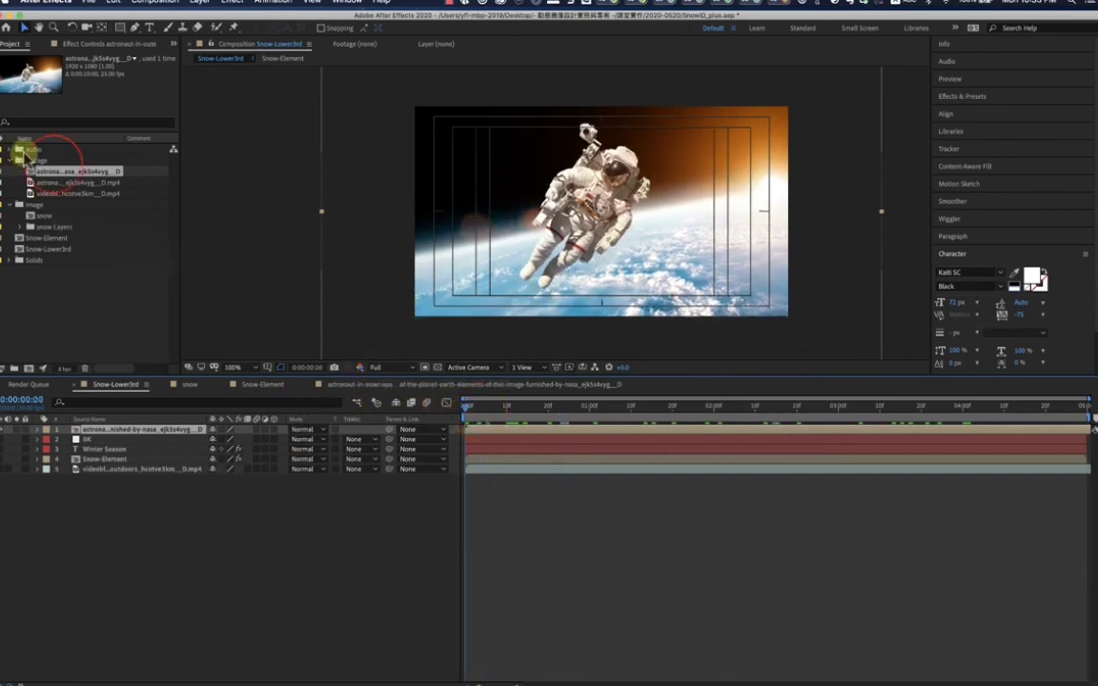
Step: Start a file import into the project's footage folder, browse up to the 動態圖像設計實務與專案 folder and show its contents as columns
click(53, 172)
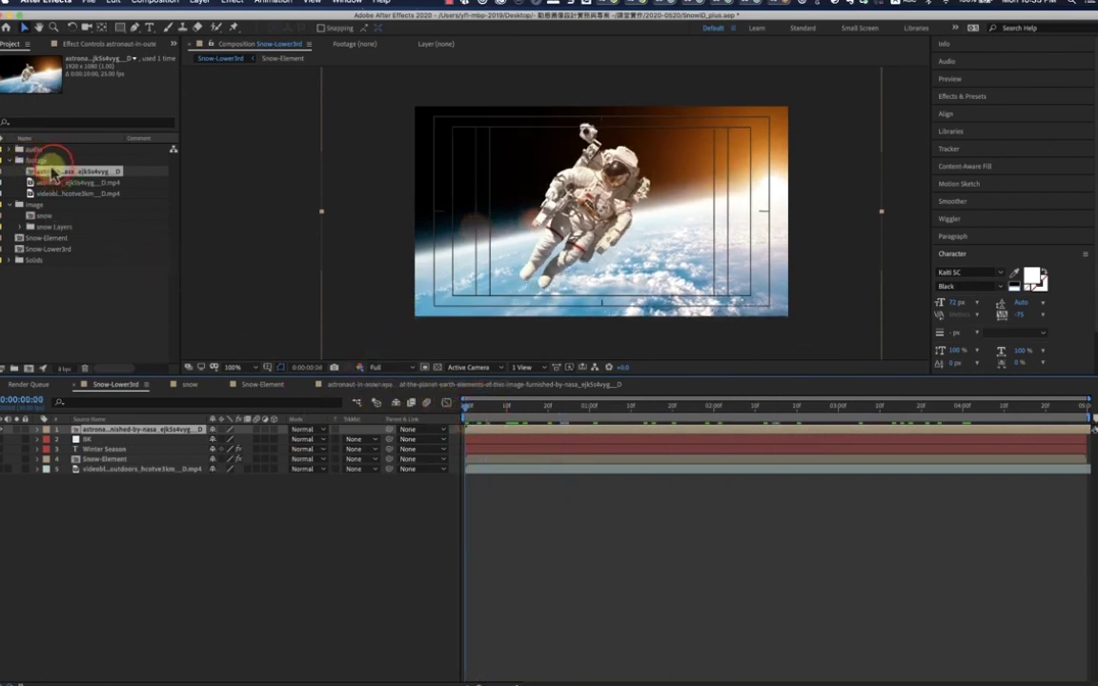
click(54, 161)
key(super+i)
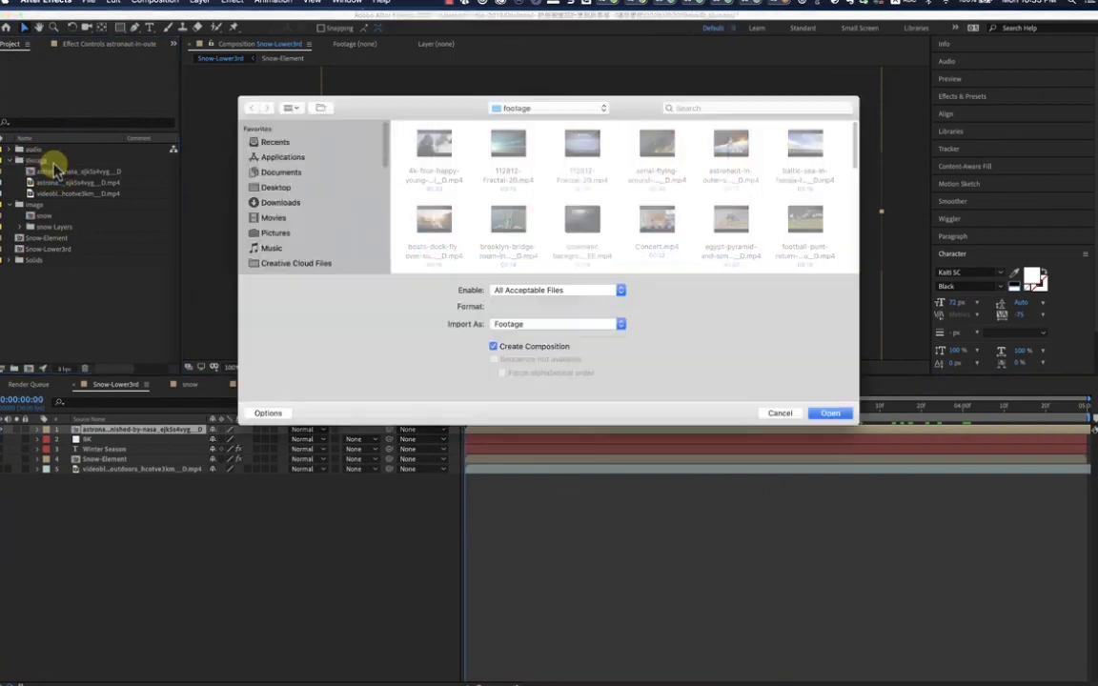
click(576, 110)
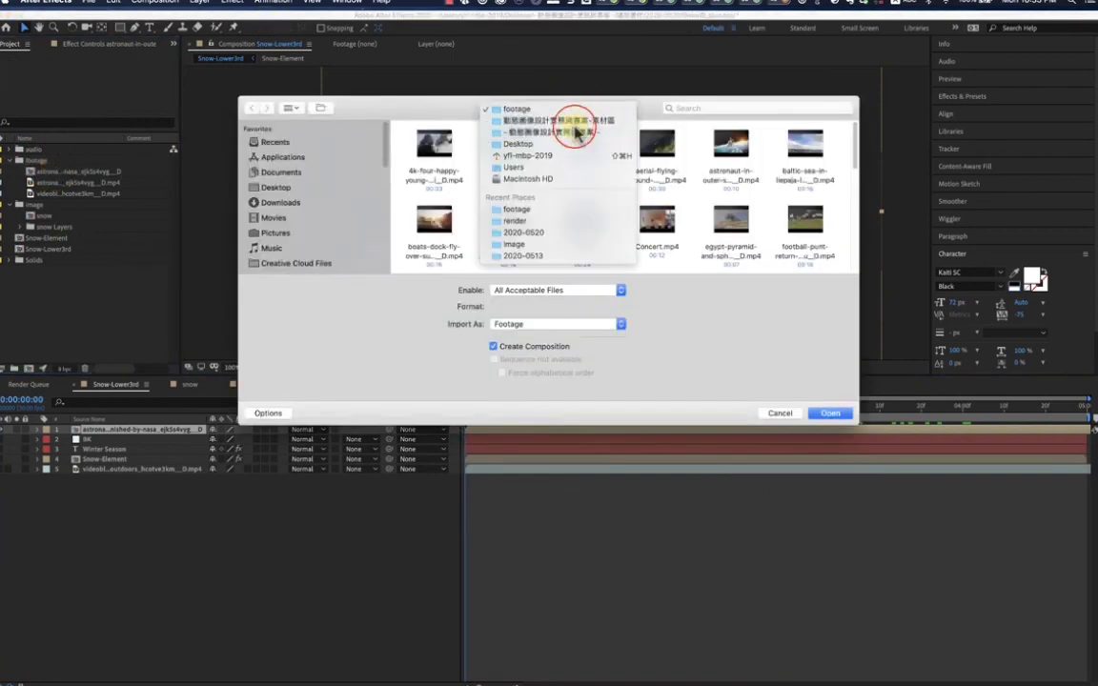
click(572, 131)
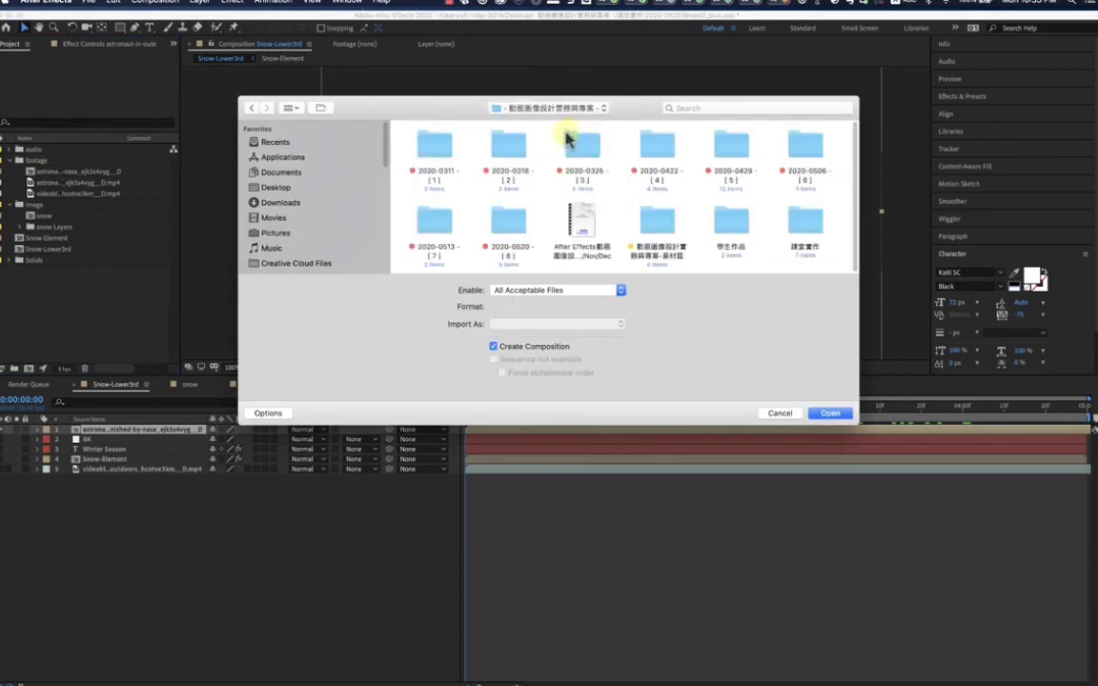
click(288, 108)
click(319, 172)
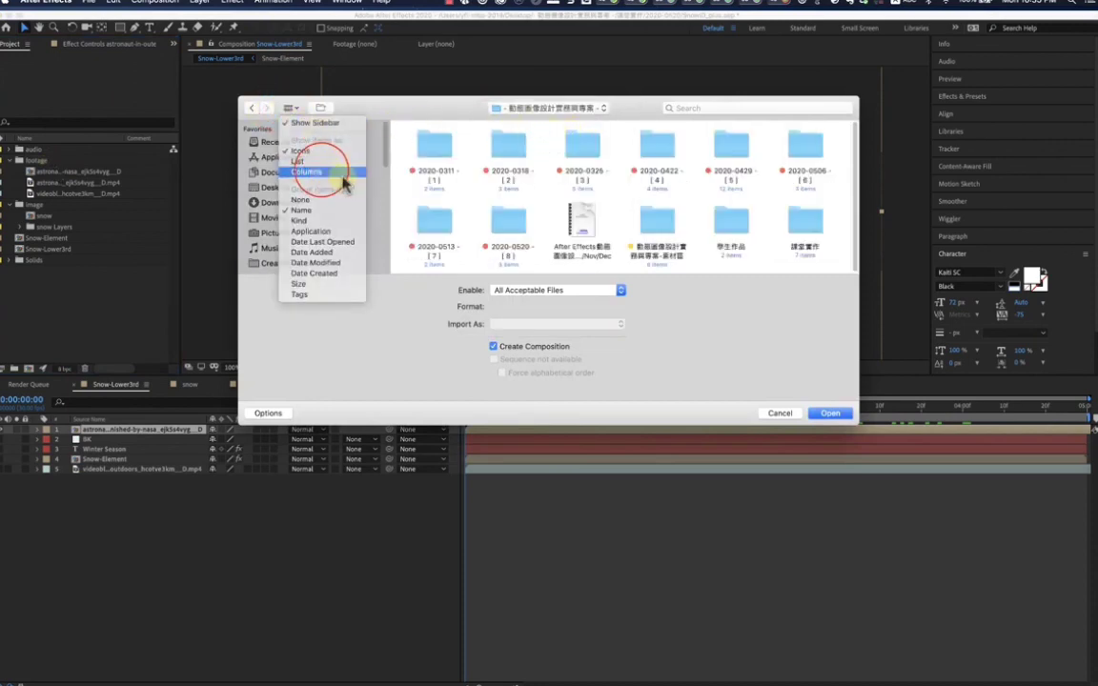
Step: Import Snow-Lower3rd_RGBA.mov from the 課堂實作/2020-0520/render folder as footage, with Create Composition turned off
click(575, 237)
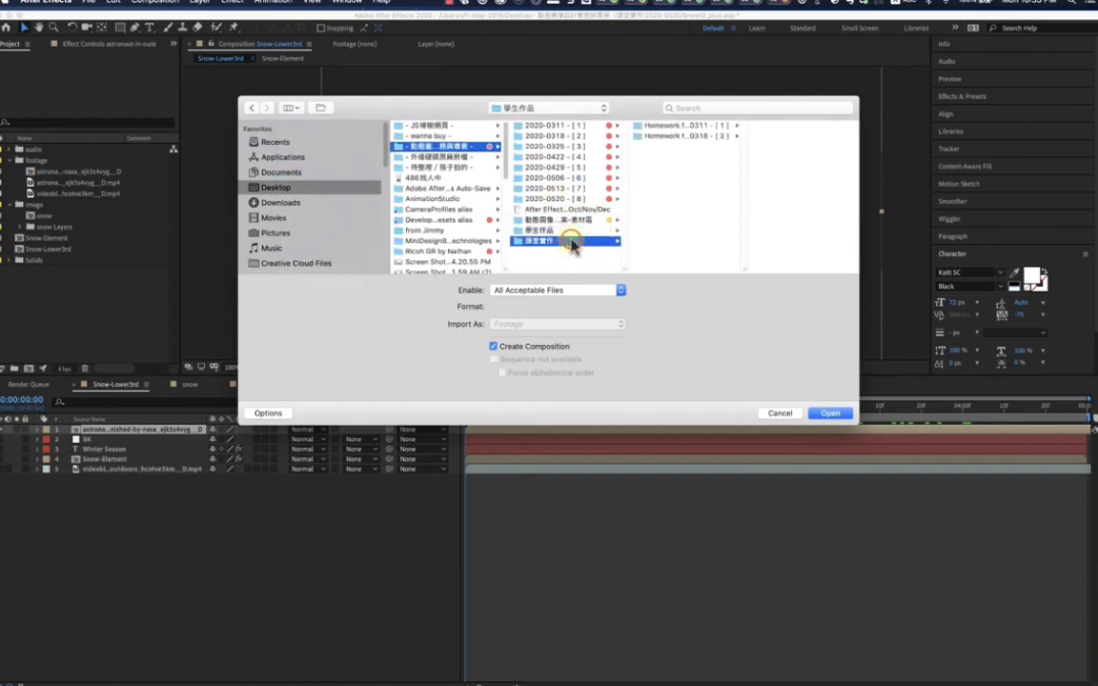
click(696, 188)
click(770, 158)
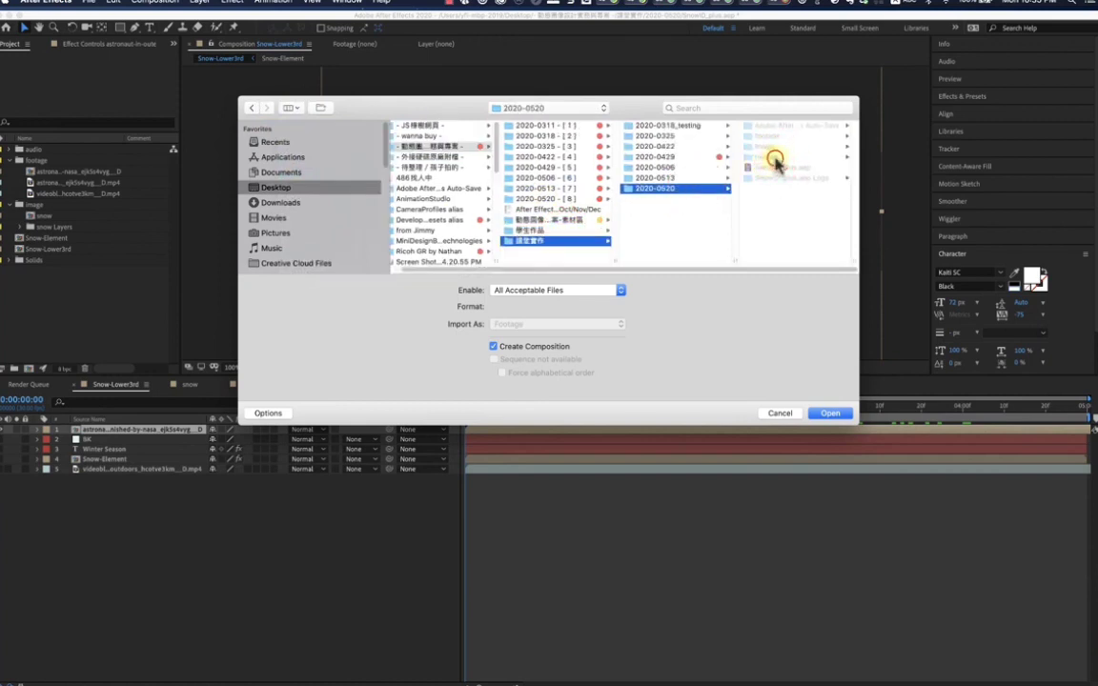
click(785, 128)
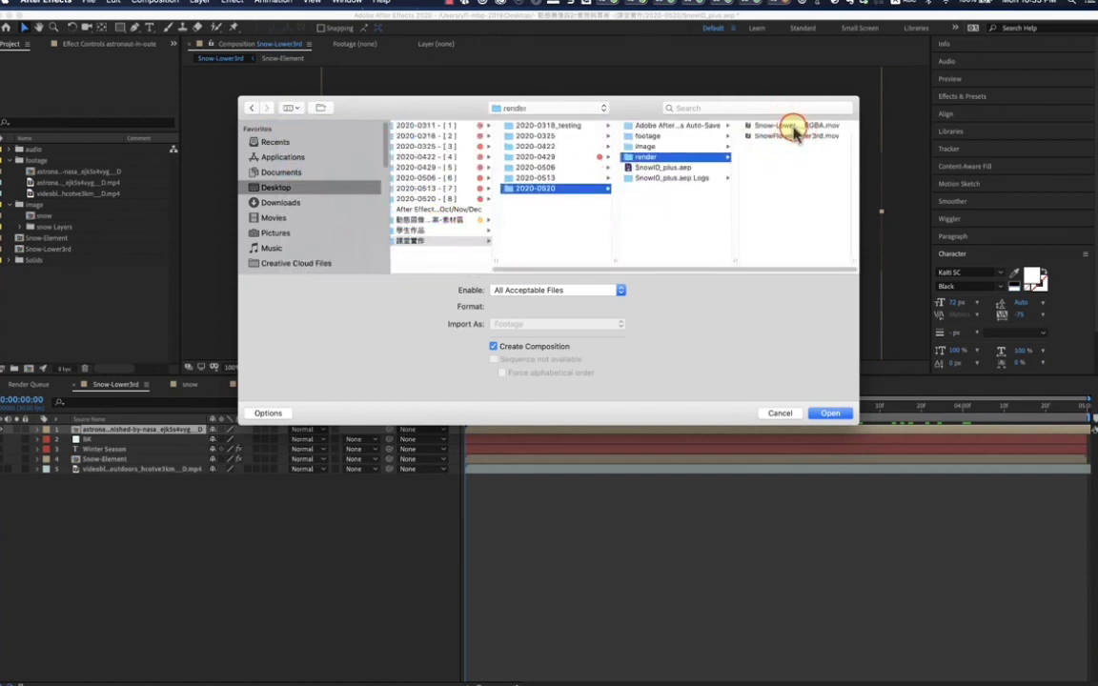
click(492, 346)
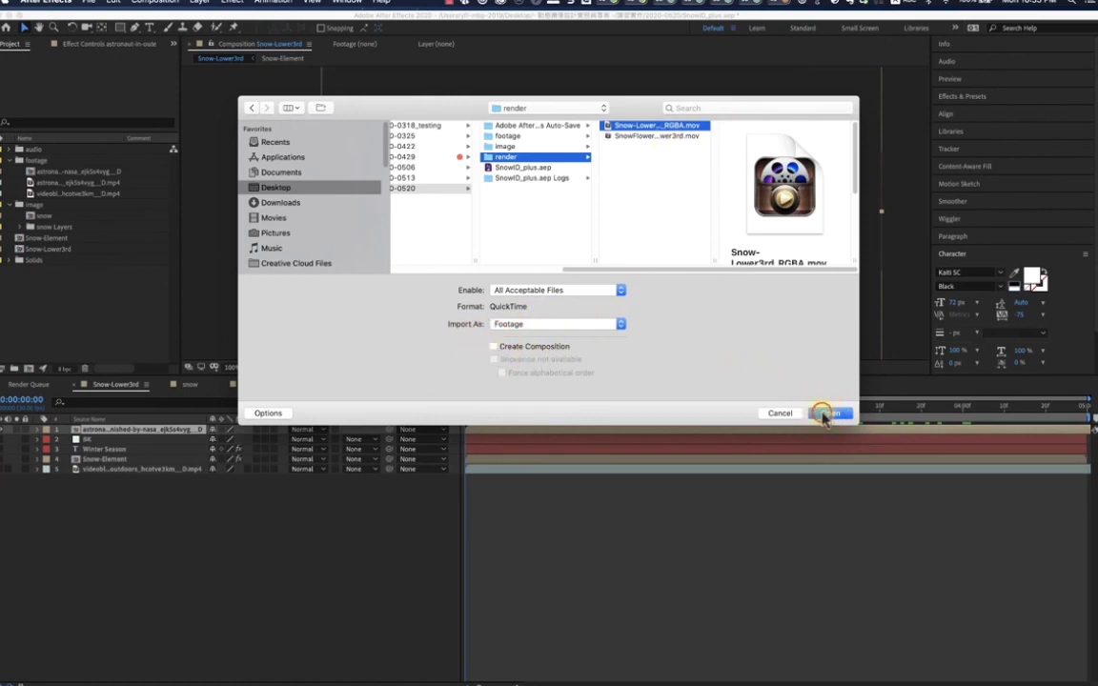
click(825, 414)
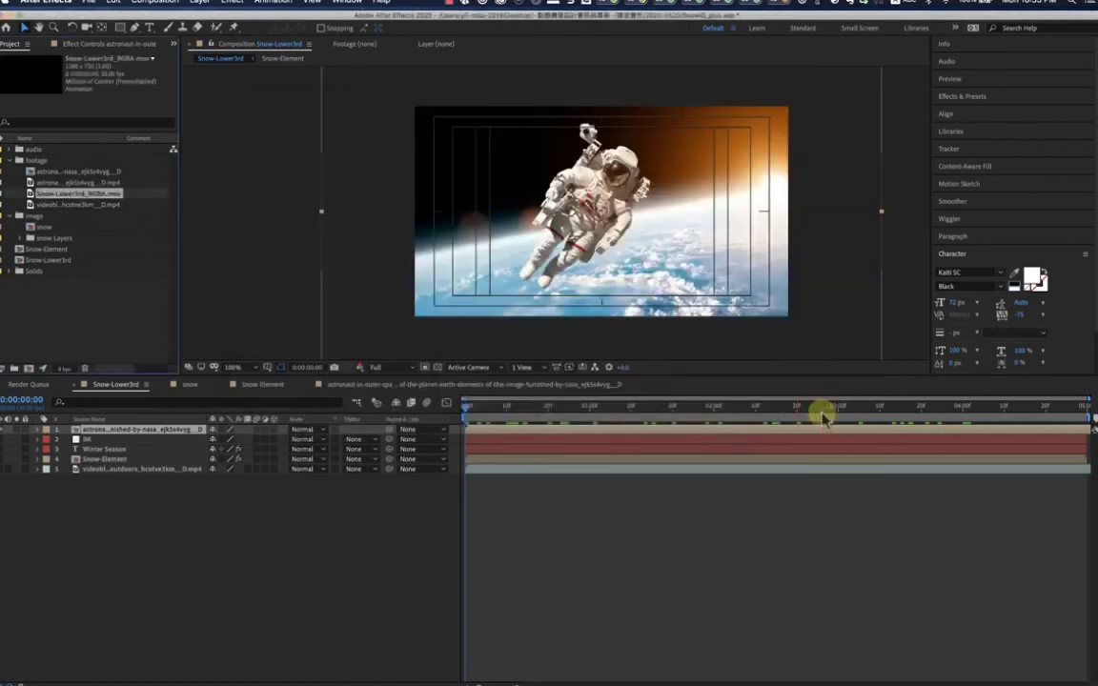
Step: Add Snow-Lower3rd_RGBA.mov as the top layer of Snow-Lower3rd, above the astronaut footage, and play a preview
click(89, 195)
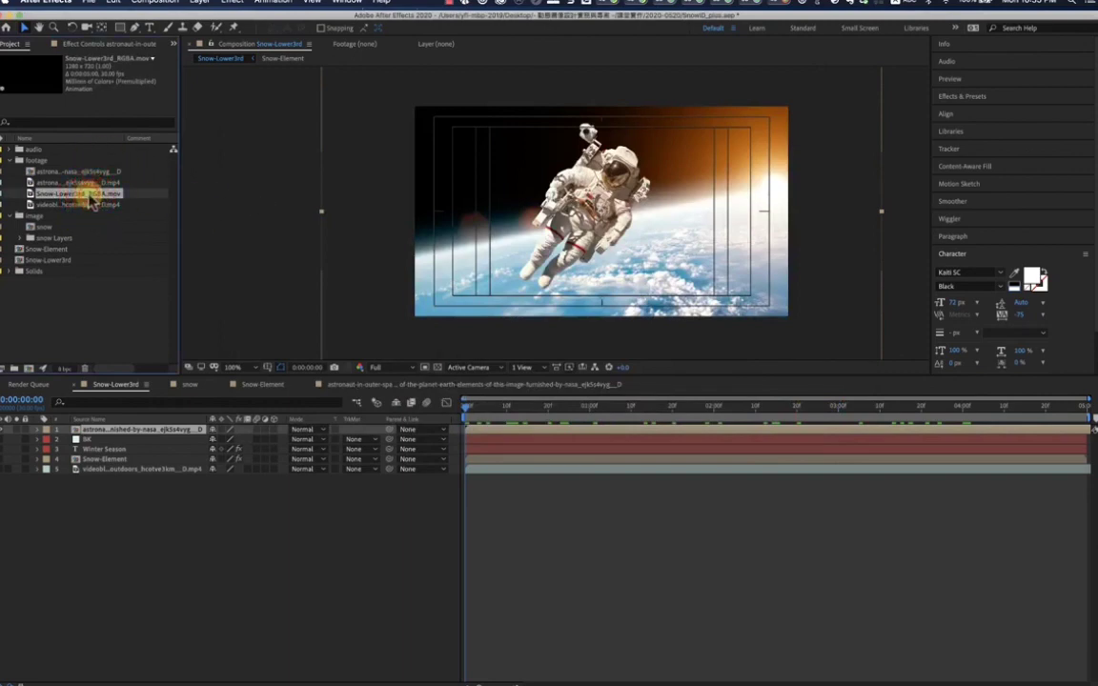
drag(101, 216, 127, 431)
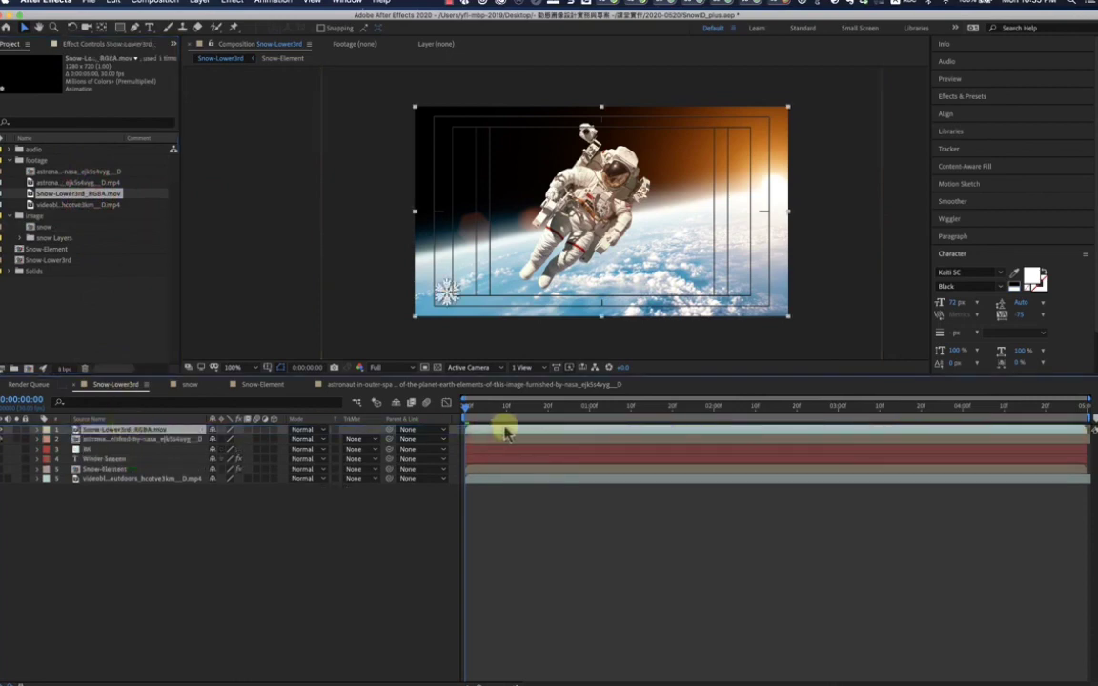
key(space)
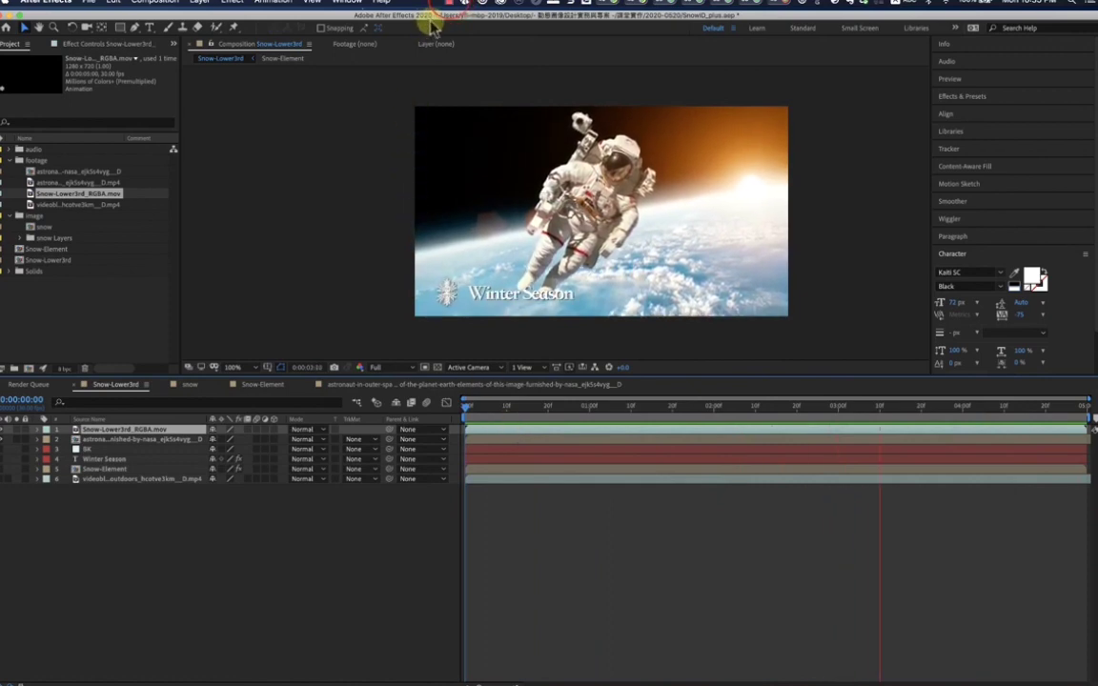
click(450, 4)
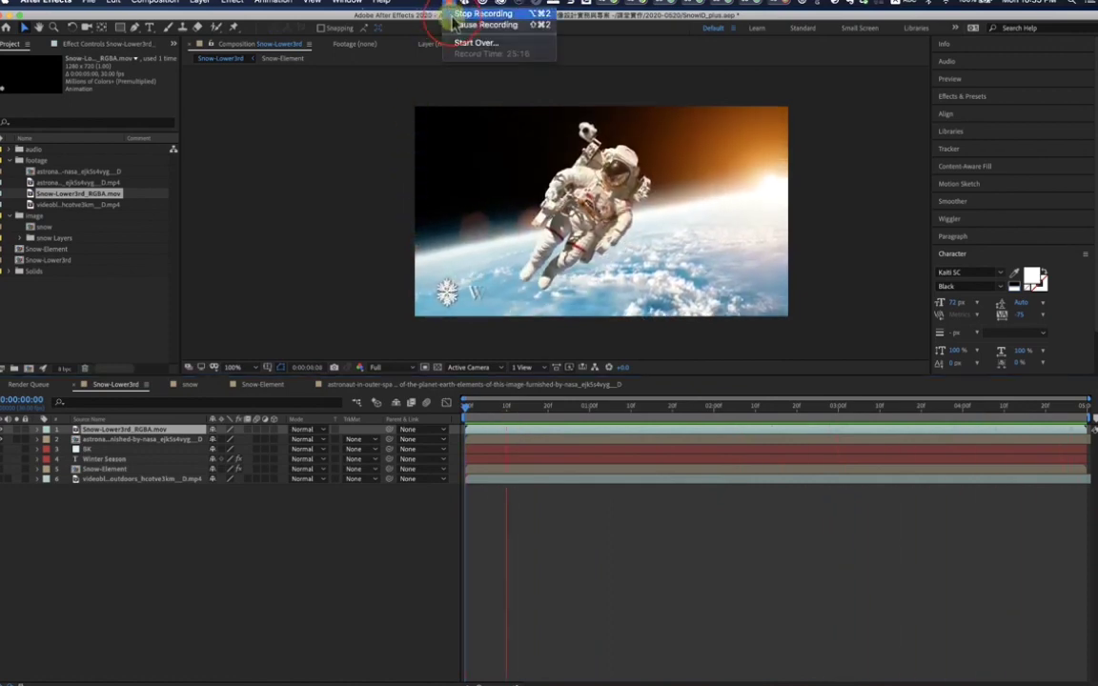